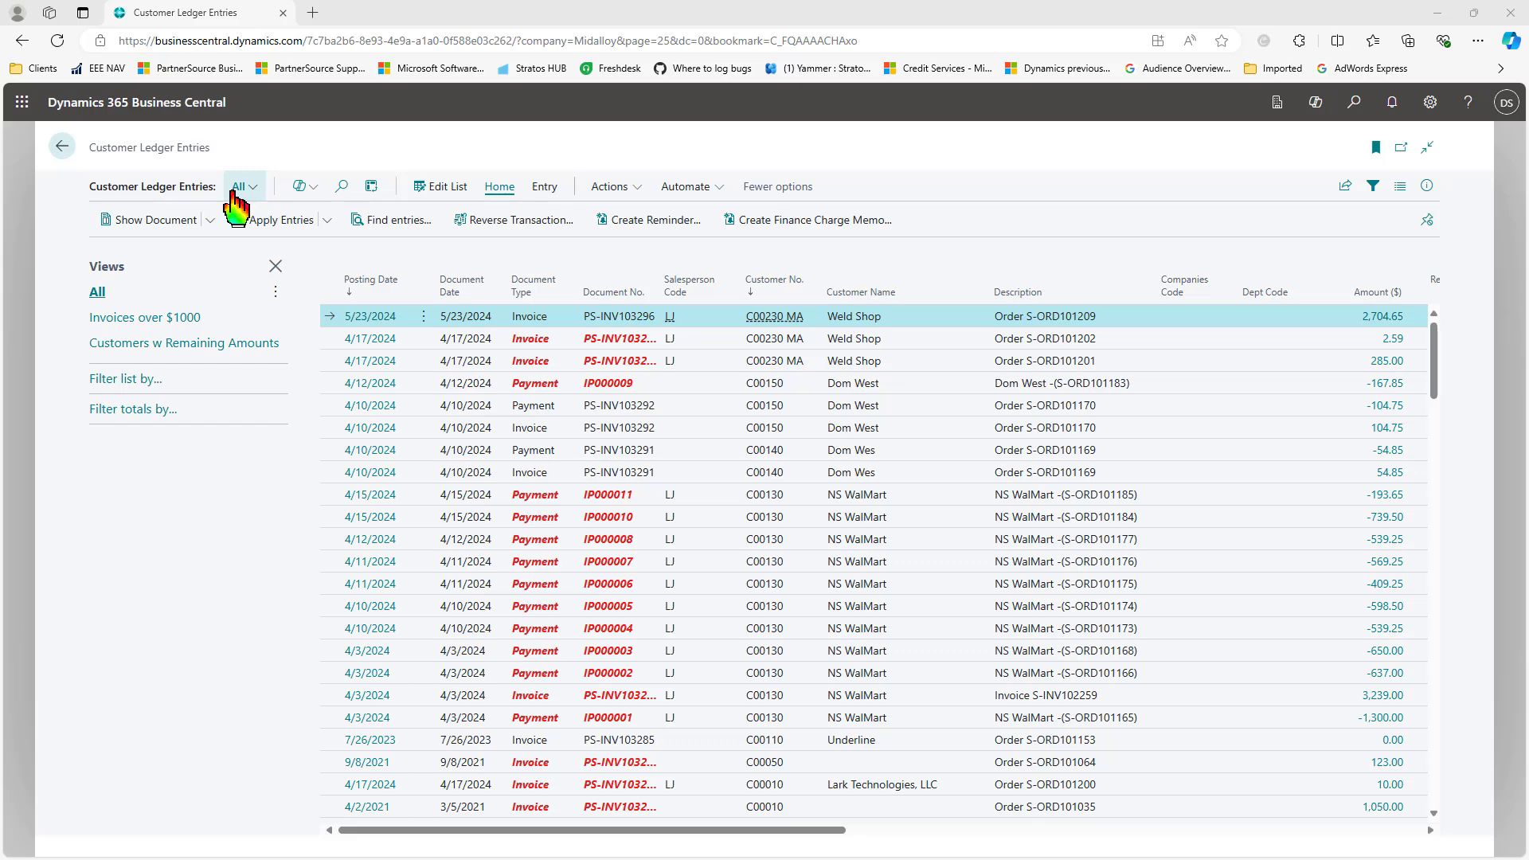
Step: Hide the views pane and reopen Customer Ledger Entries by searching for 'cust ledg'
left_click(276, 268)
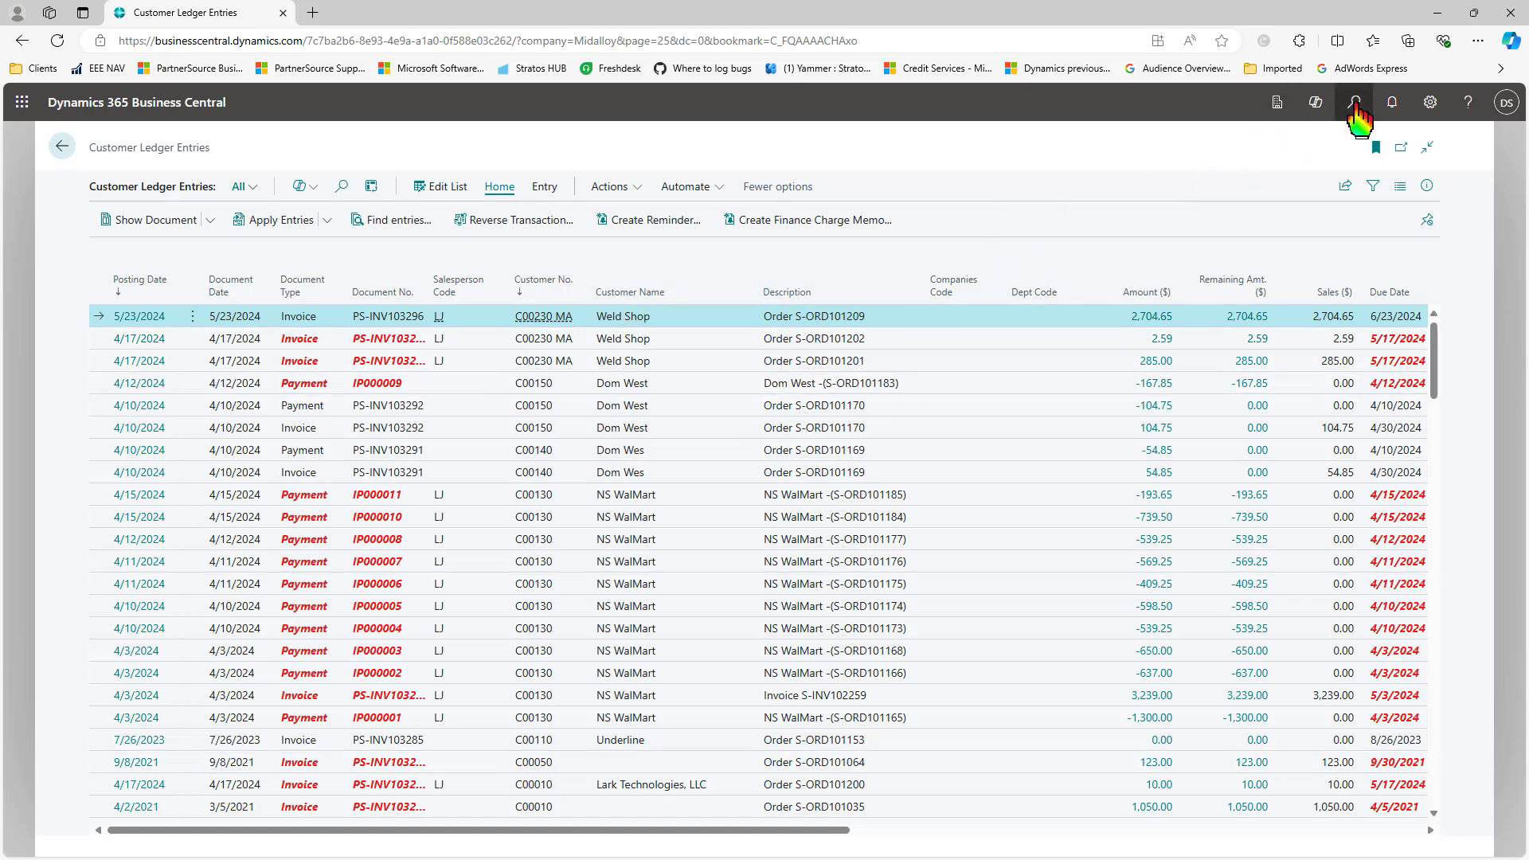
left_click(1354, 104)
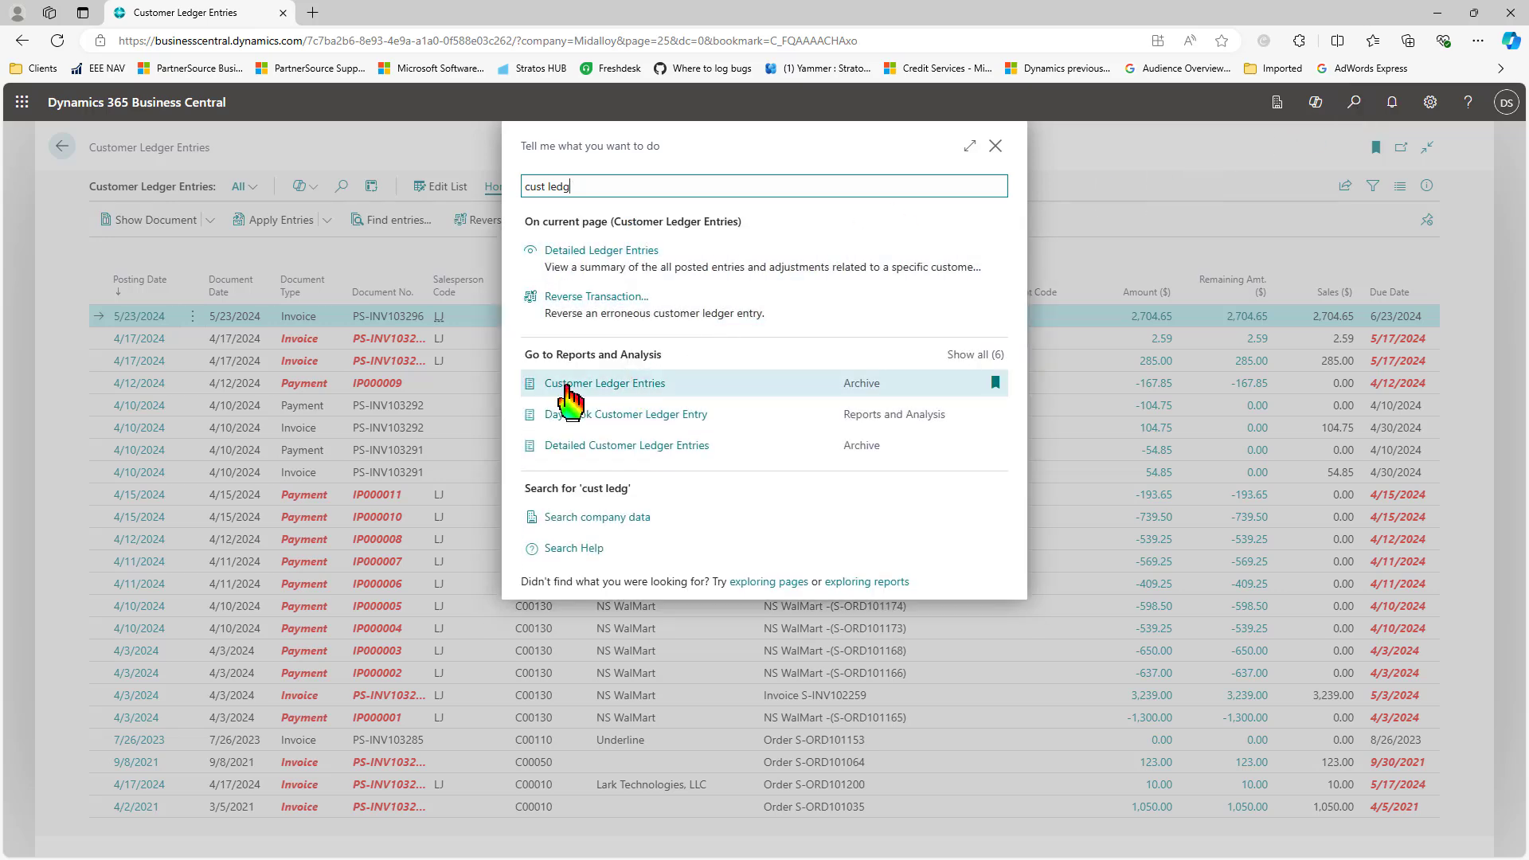
left_click(567, 385)
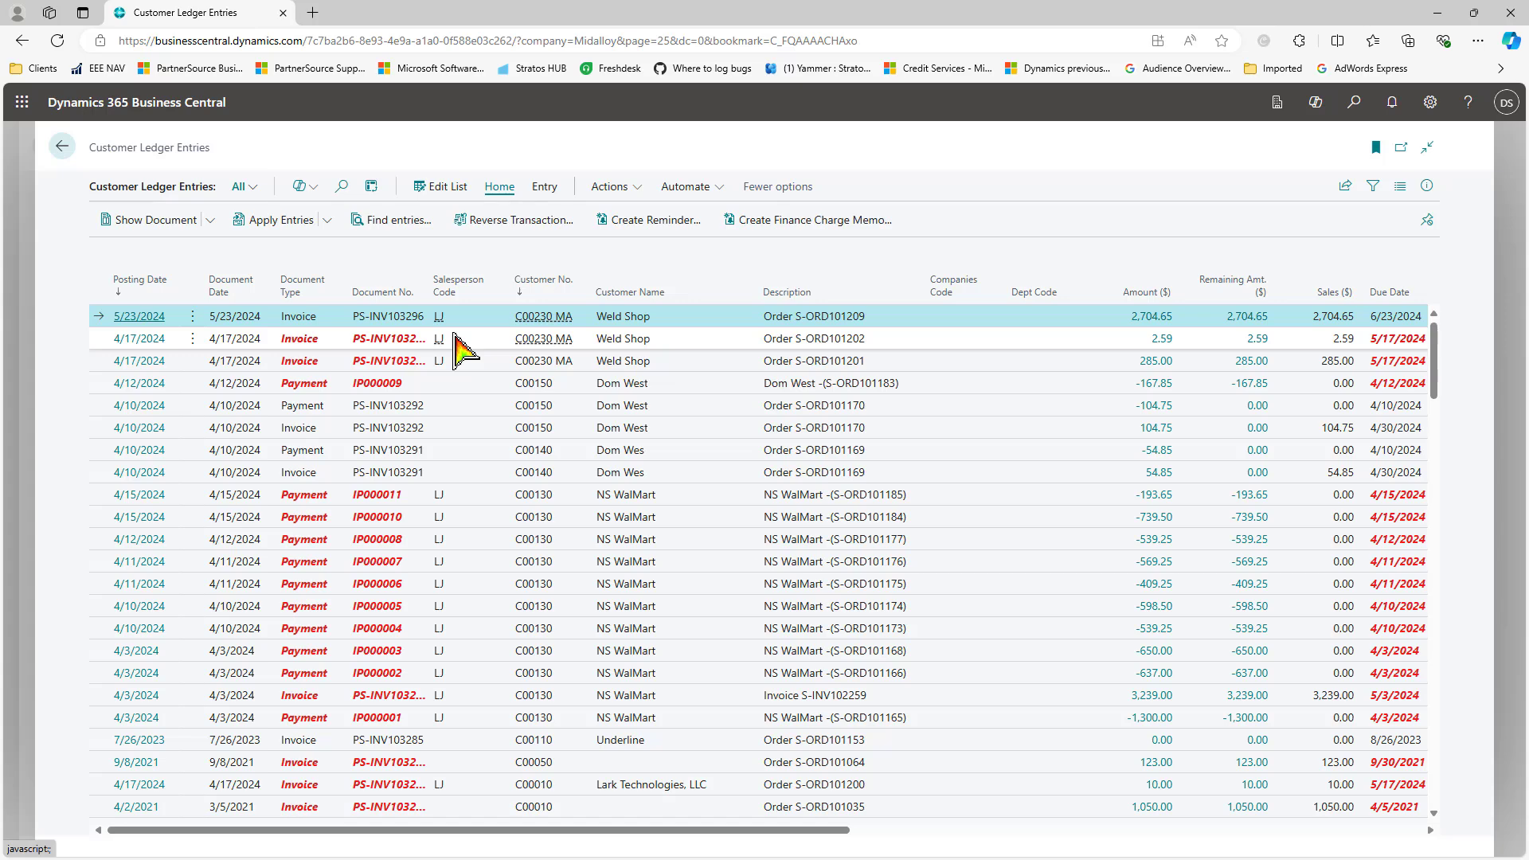
Step: Start a Copilot list analysis and generate it with the prompt 'subtotal by salesperson by customer'
left_click(322, 191)
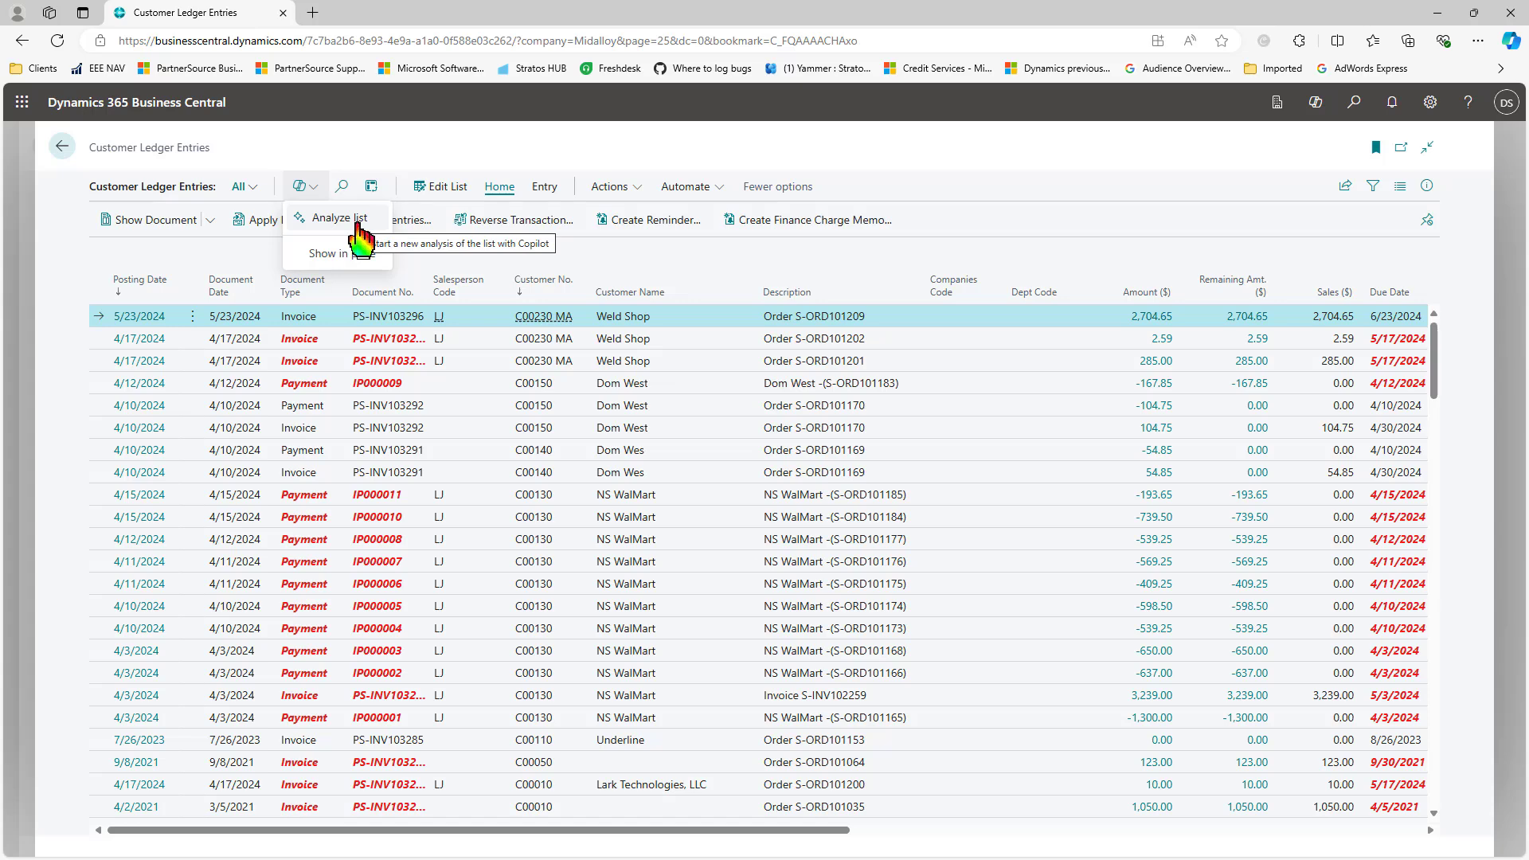
left_click(339, 217)
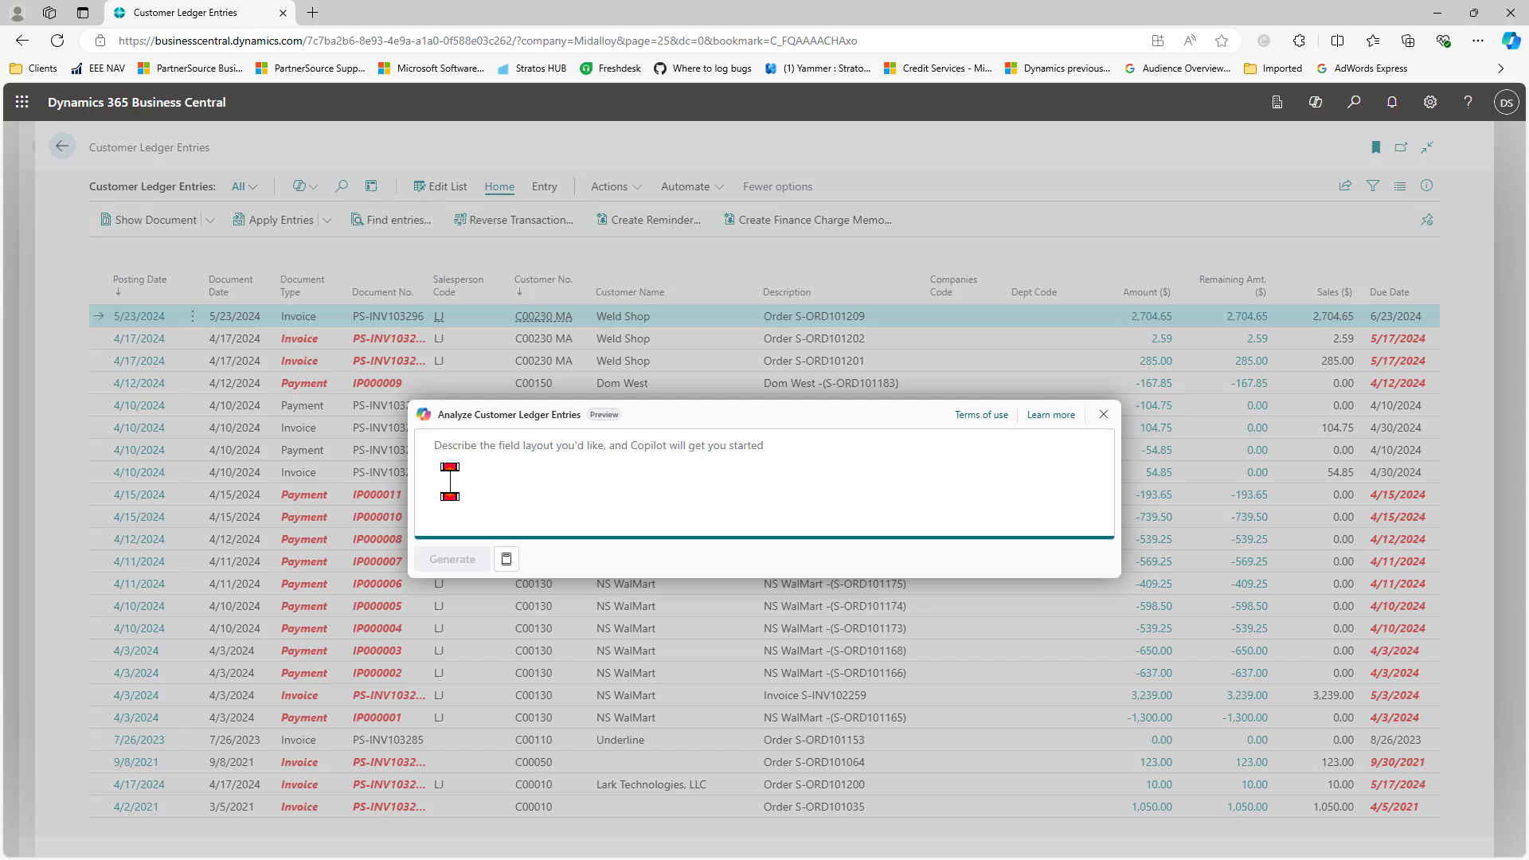
type("subtotal by salesperson by customer")
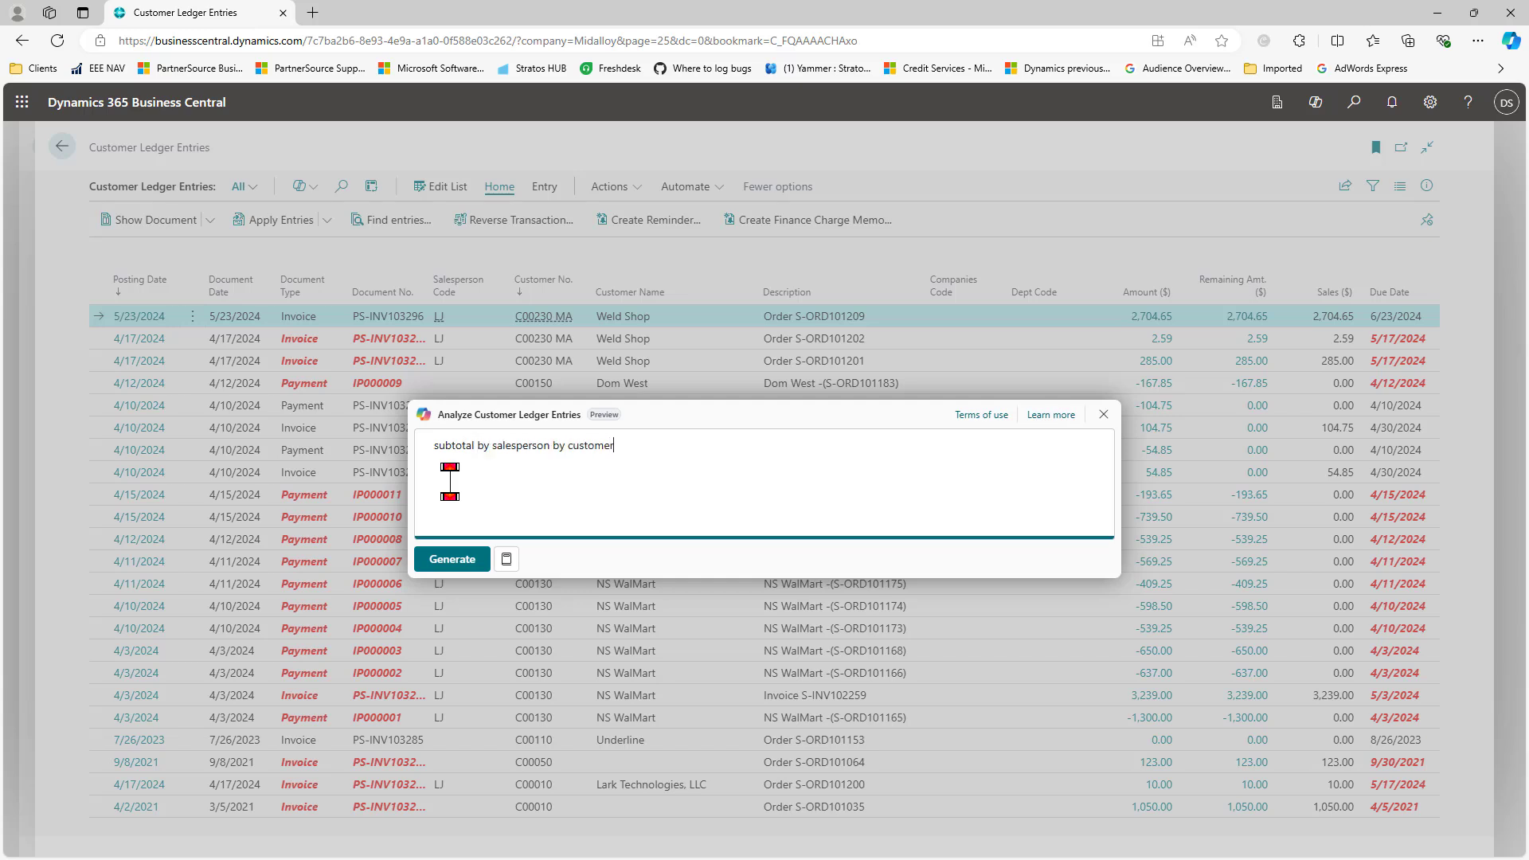
left_click(452, 564)
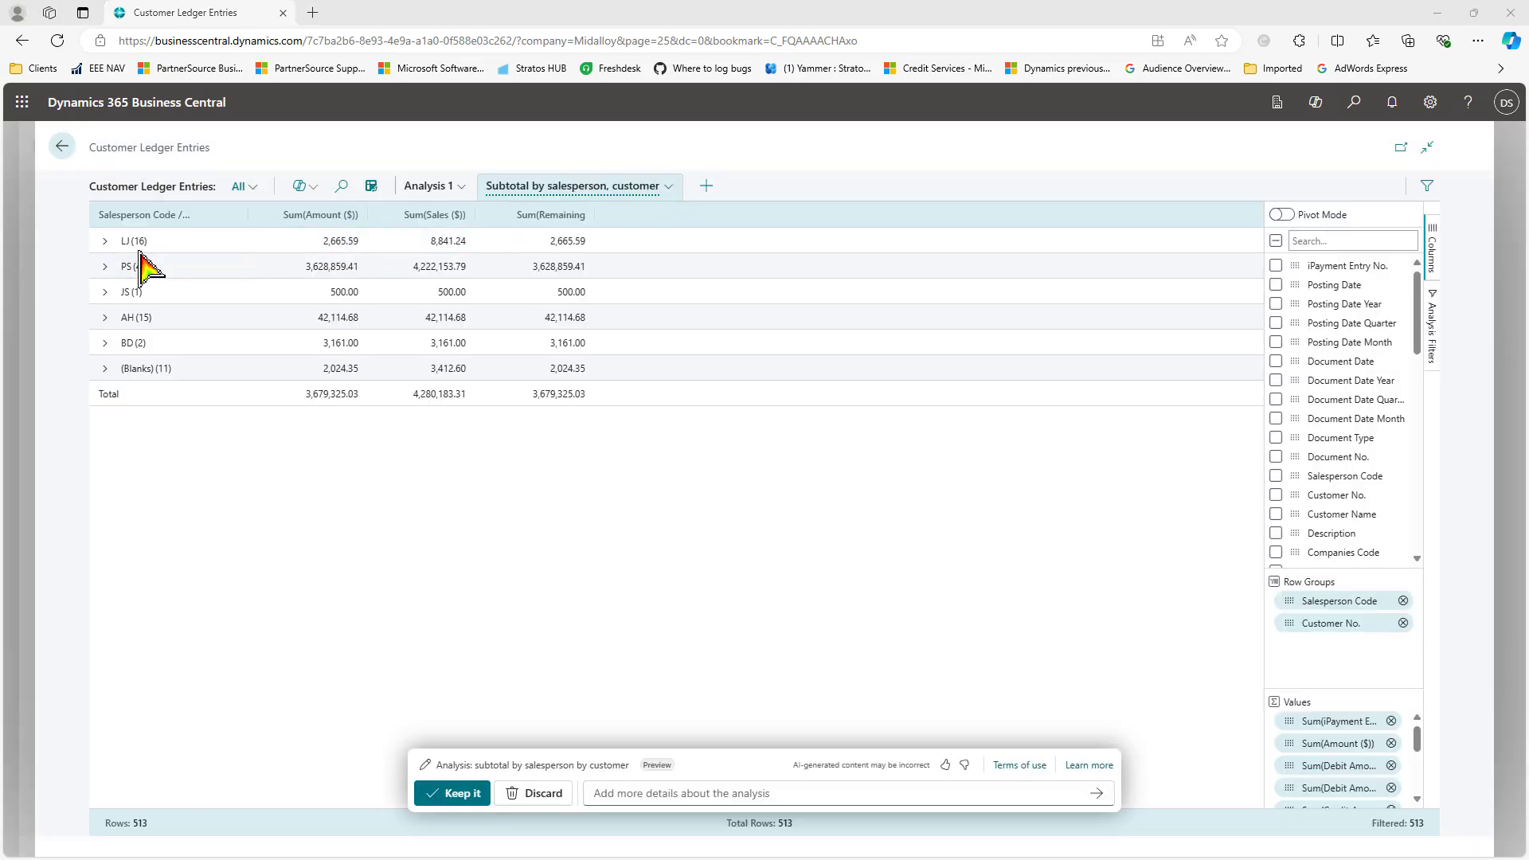
Step: Expand the LJ salesperson group and its C00230 MA customer to inspect the subtotals, then collapse them
left_click(106, 242)
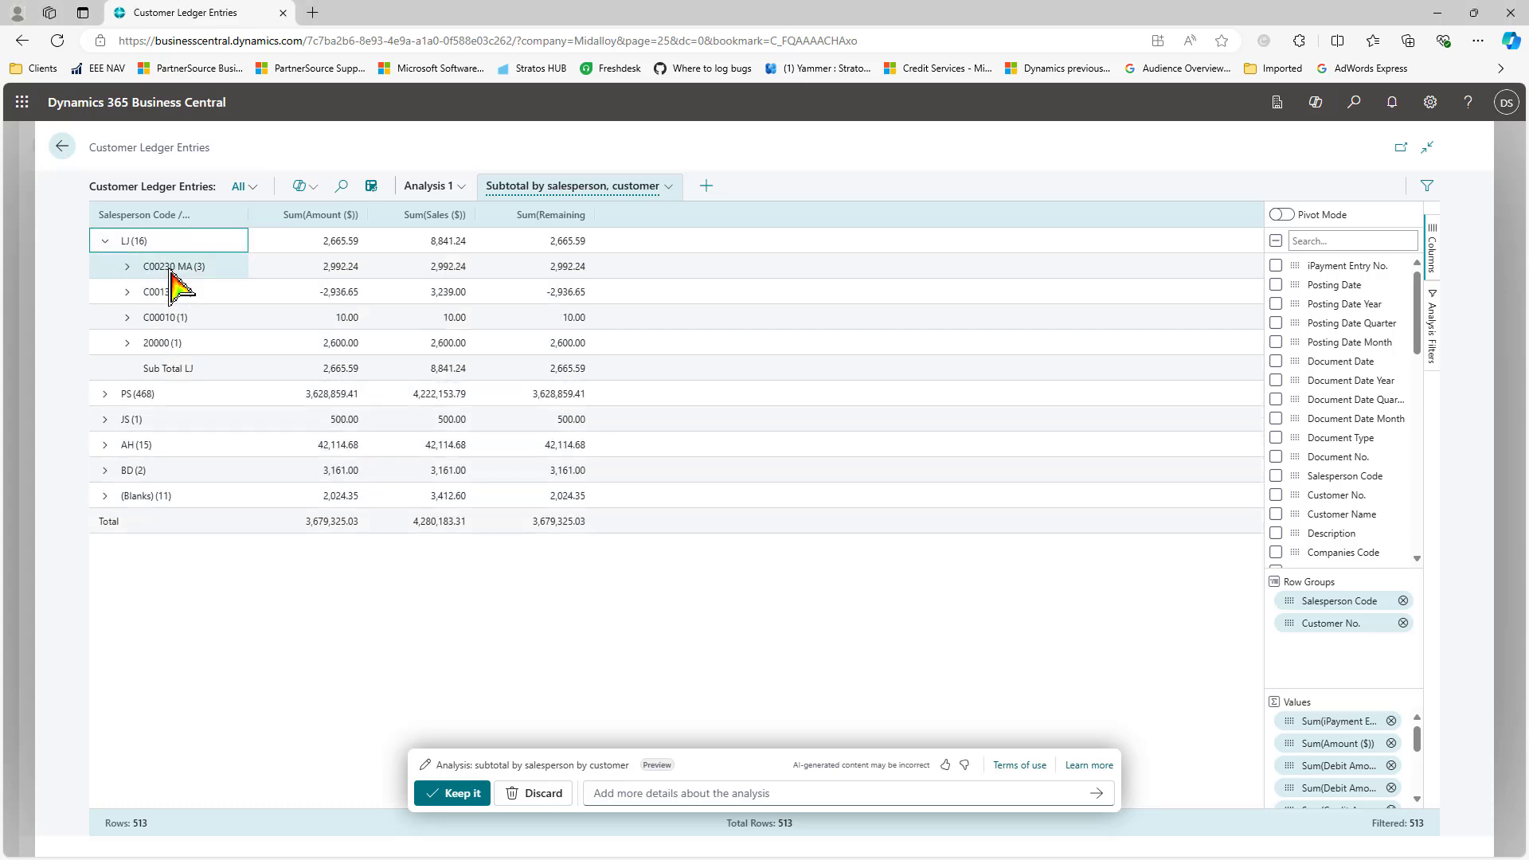
left_click(126, 267)
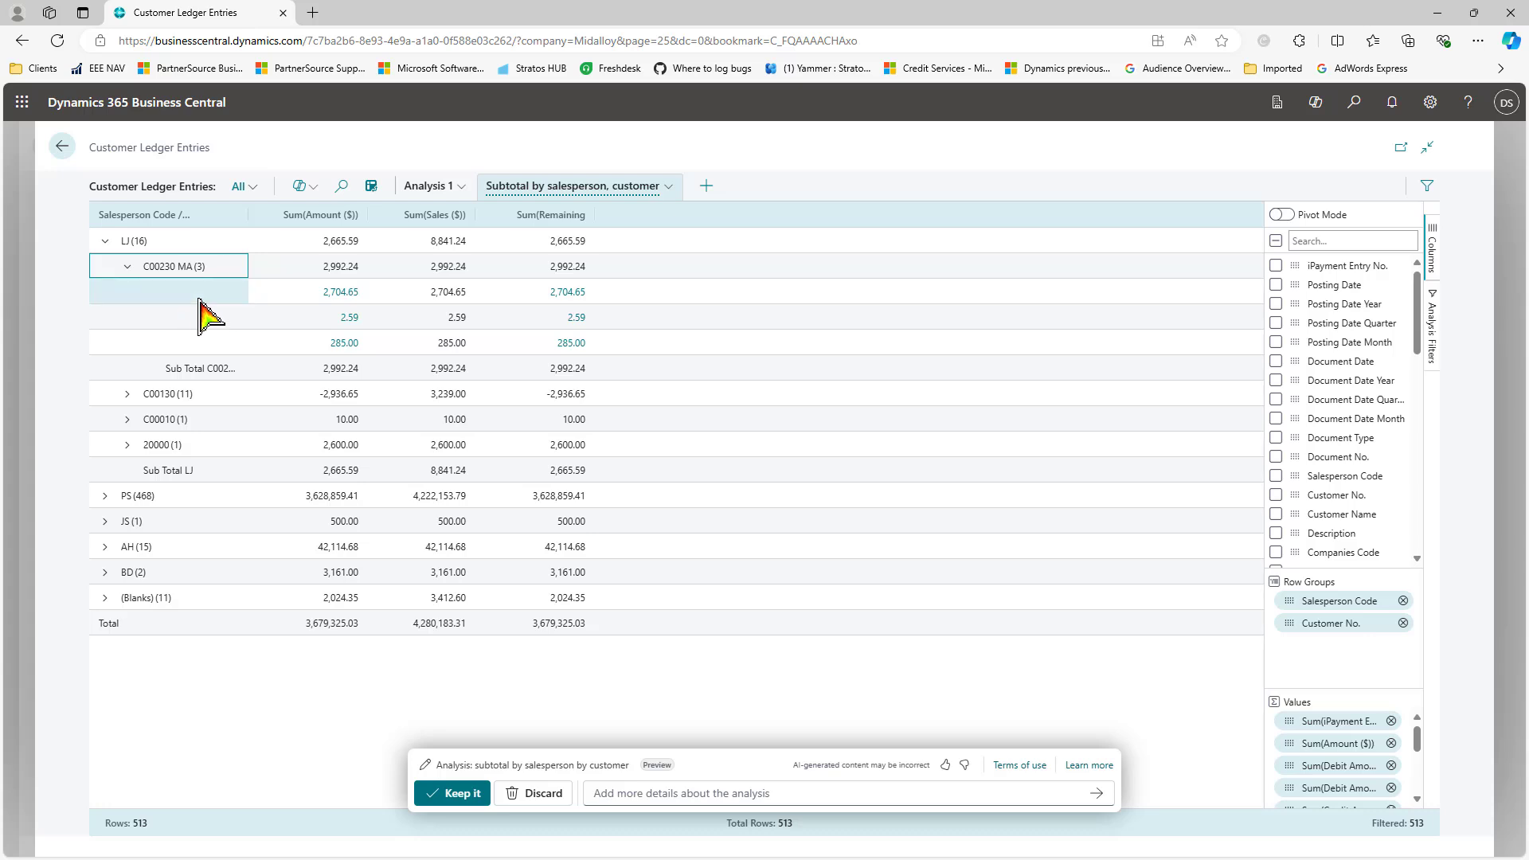
left_click(126, 267)
left_click(102, 242)
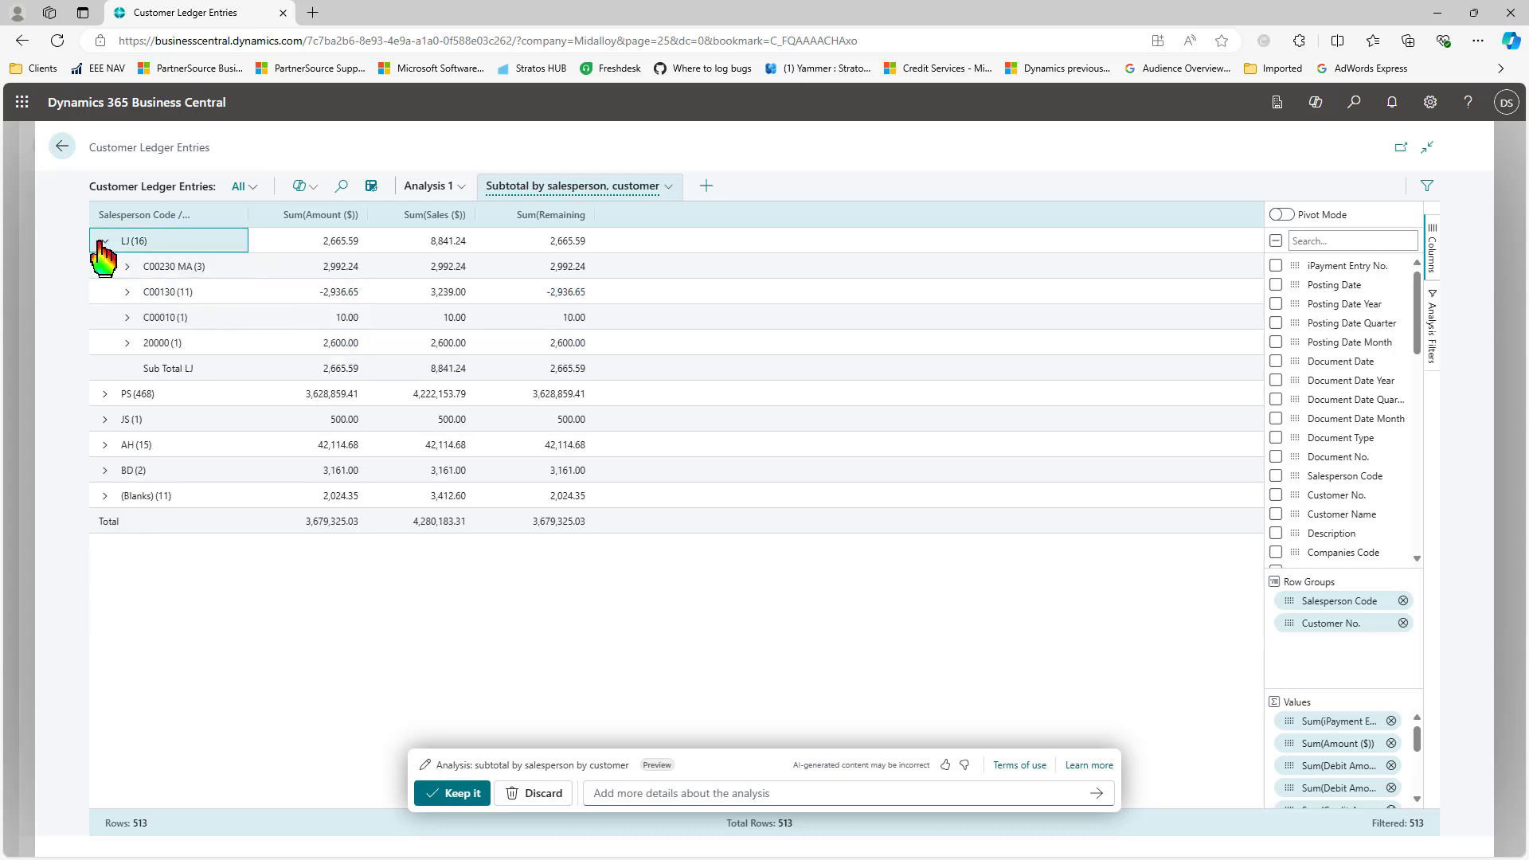
left_click(103, 241)
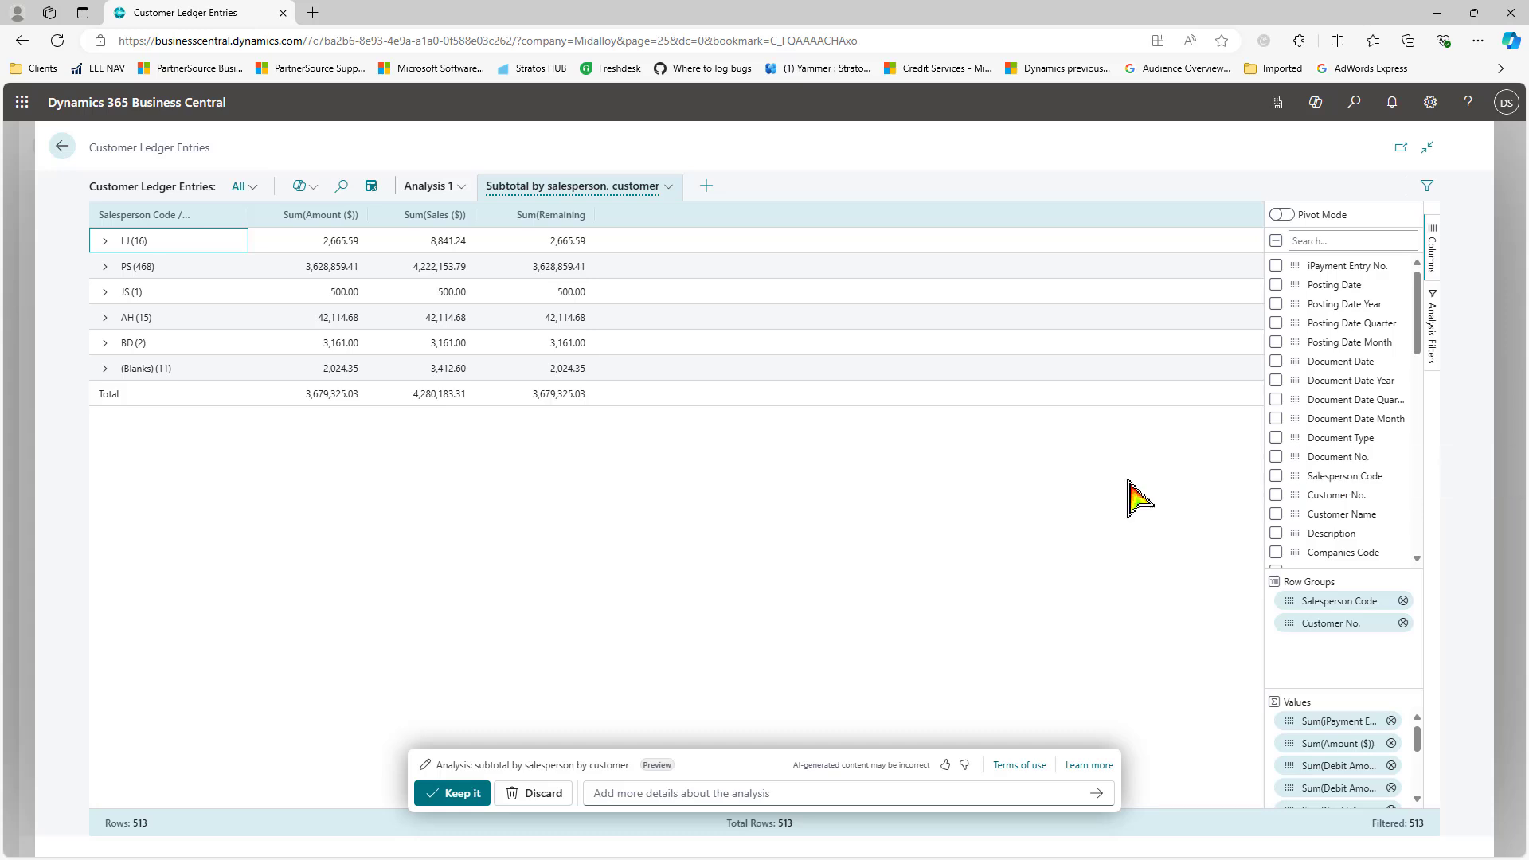
Step: Refine the analysis with 'filter document type to invoice and credit memo'
left_click(646, 793)
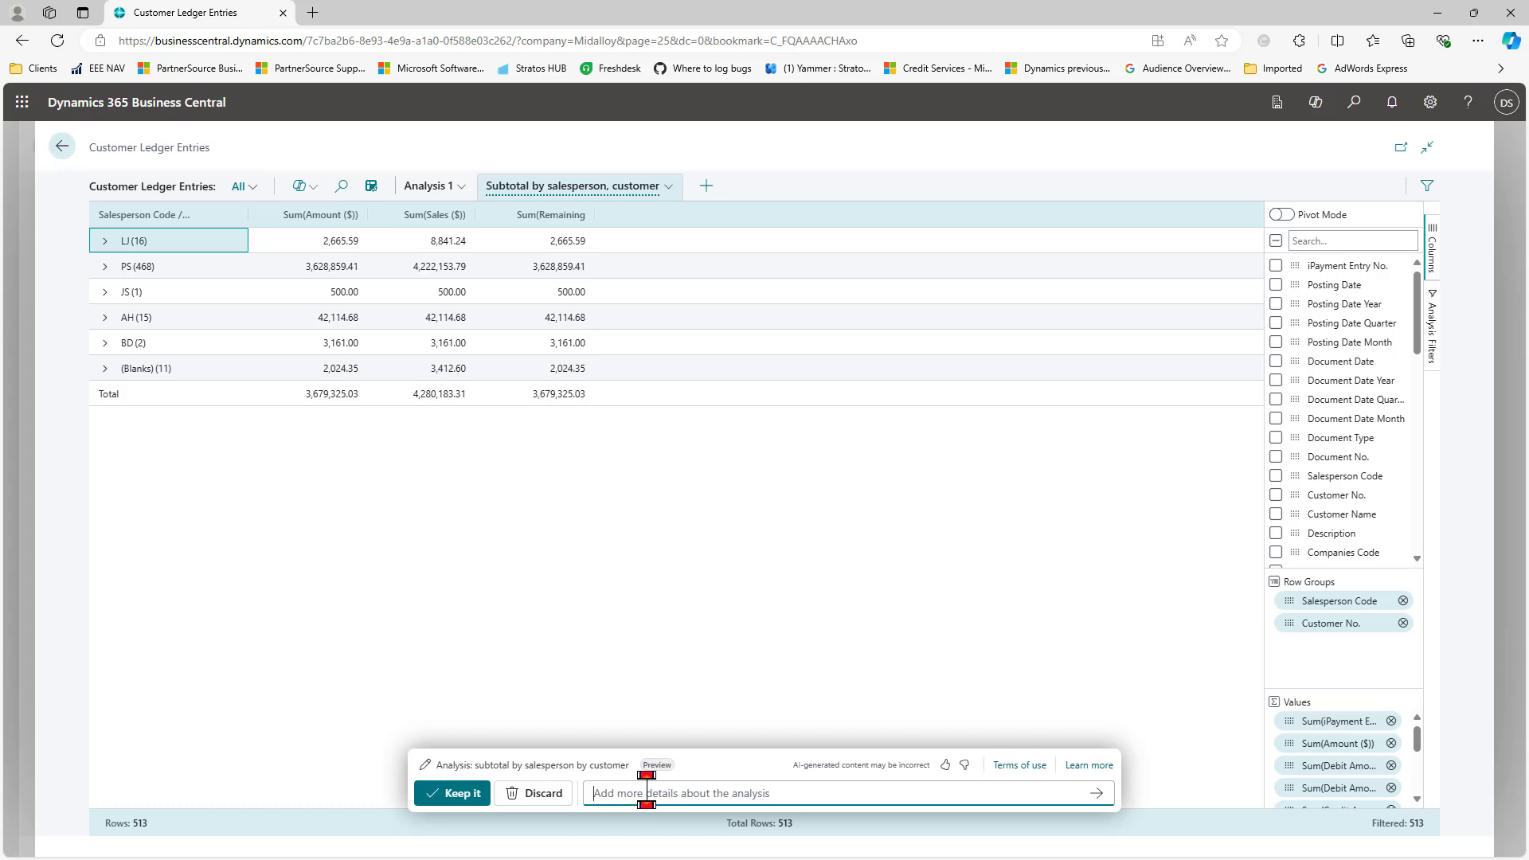
type("filter document type to invoice and credit mem")
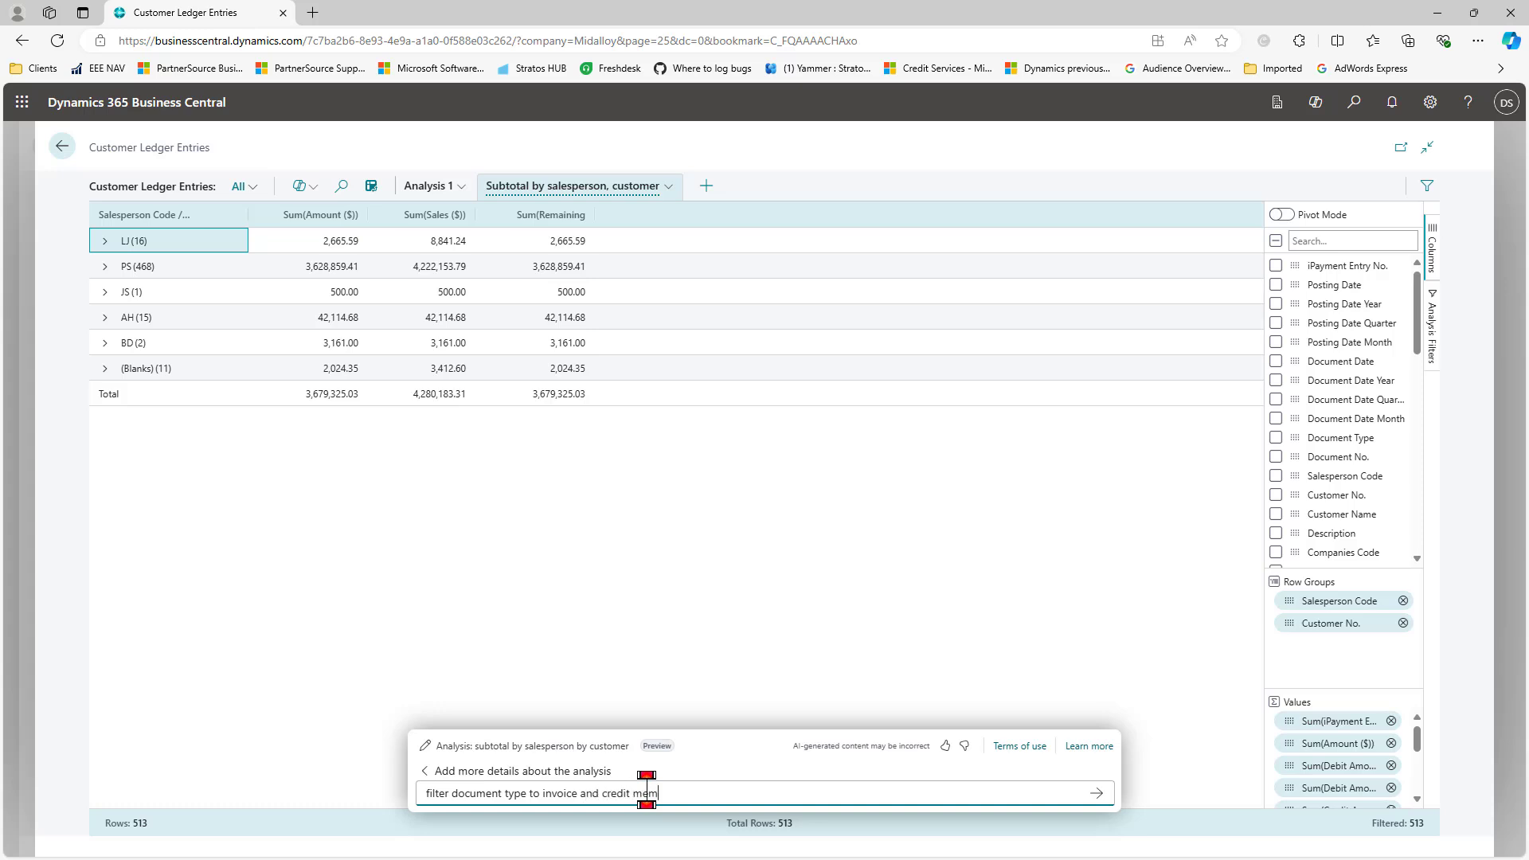
type("o")
key("Return")
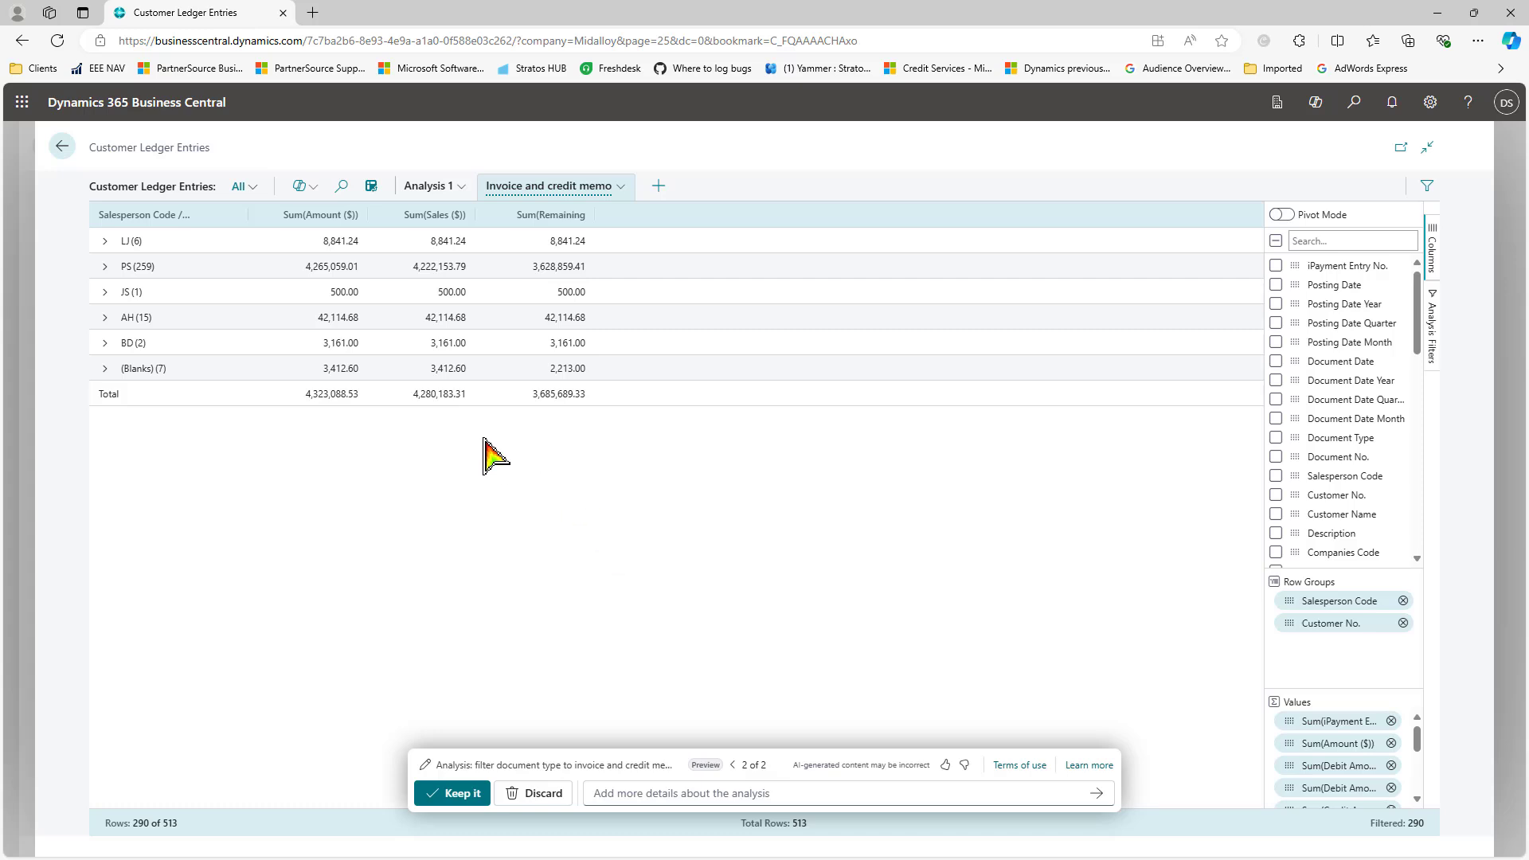
Step: Expand the LJ group and refine the analysis with 'show document type'
left_click(105, 242)
left_click(131, 269)
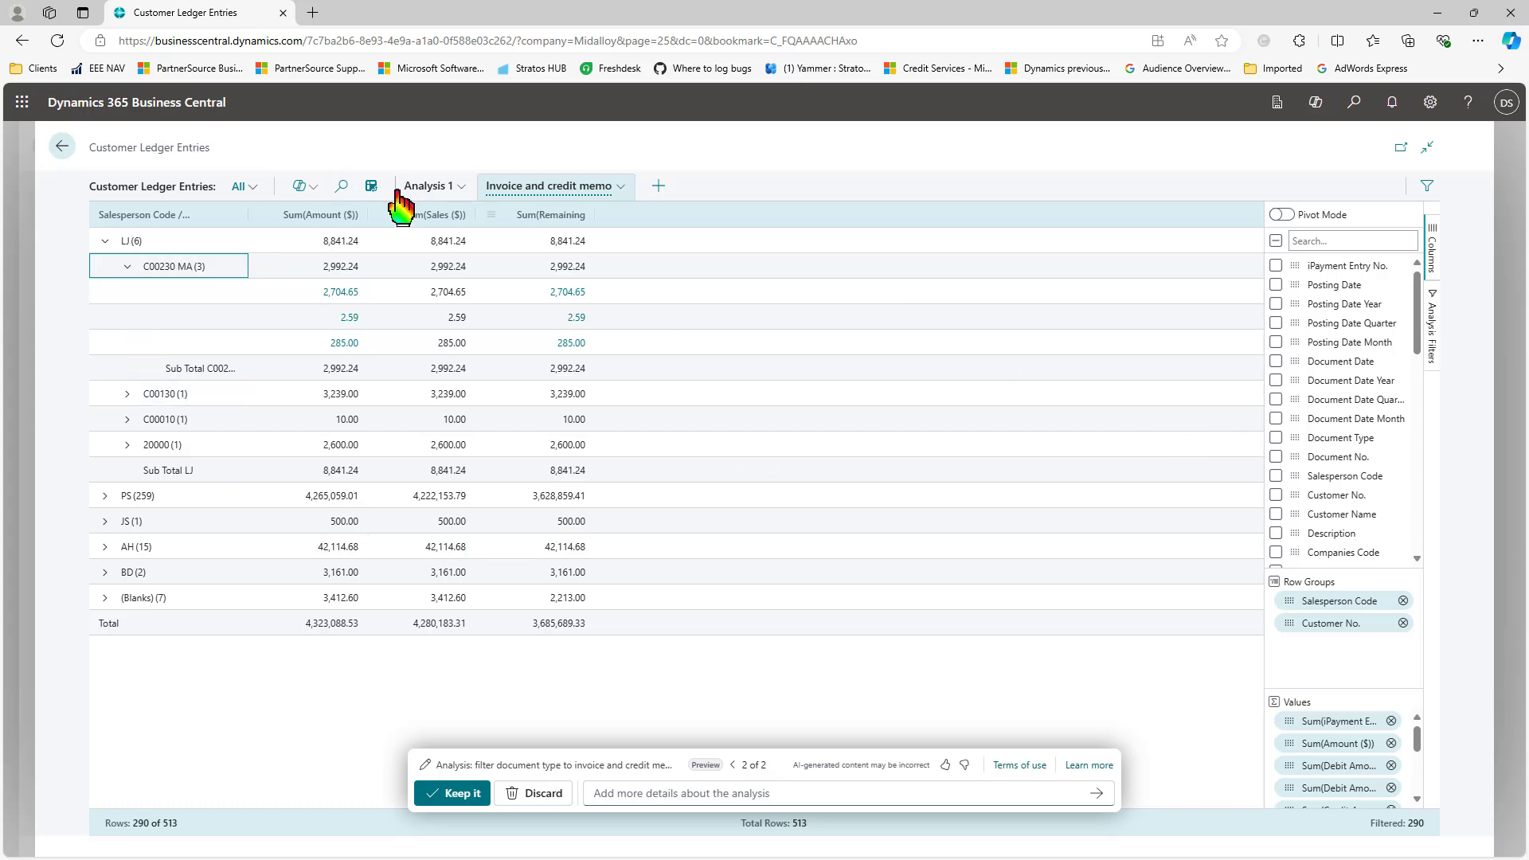
left_click(637, 794)
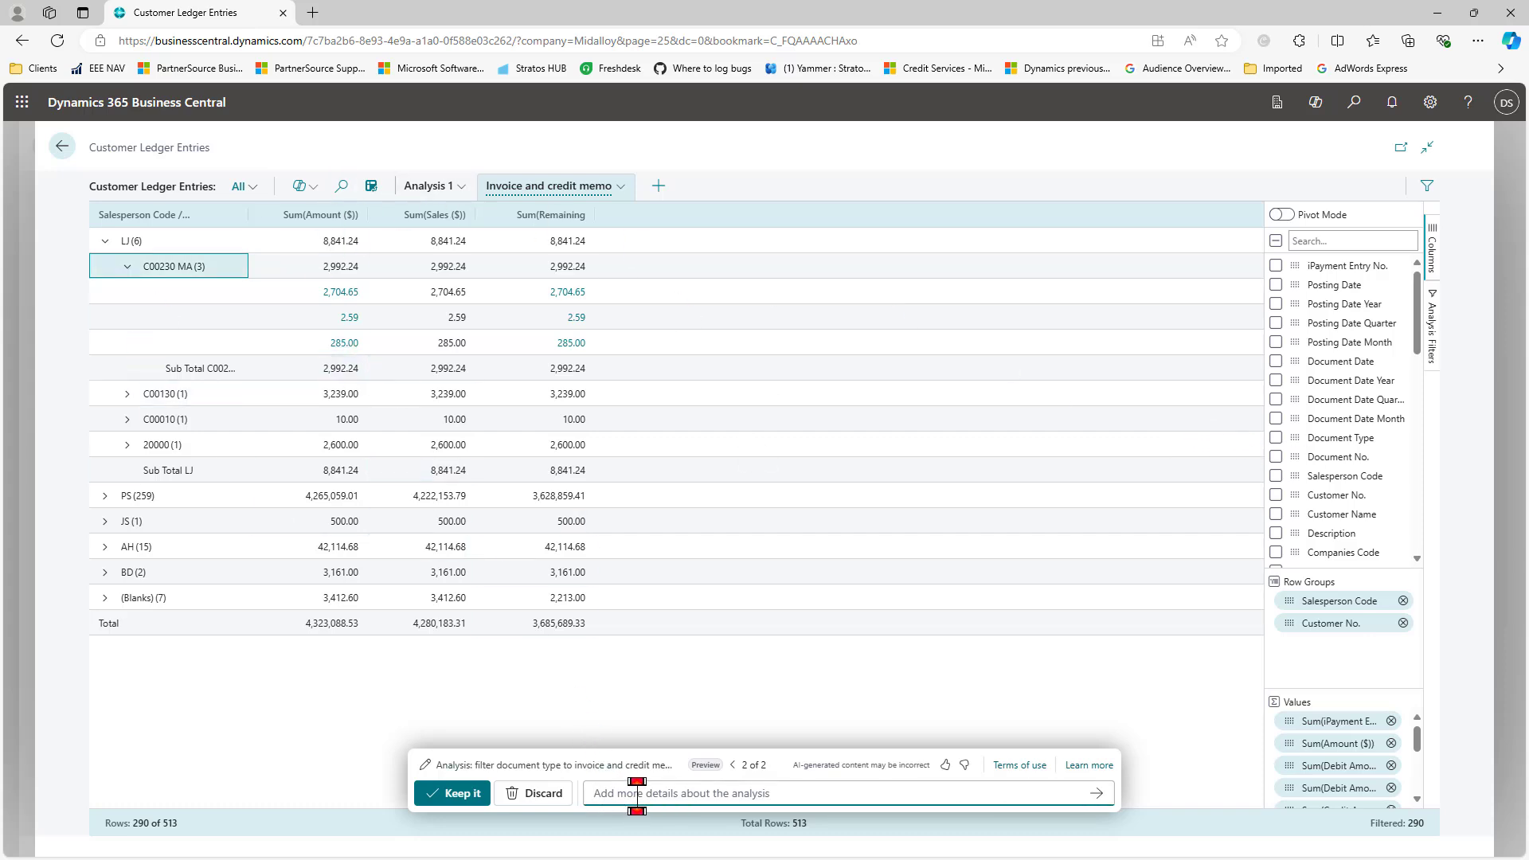
type("show document ")
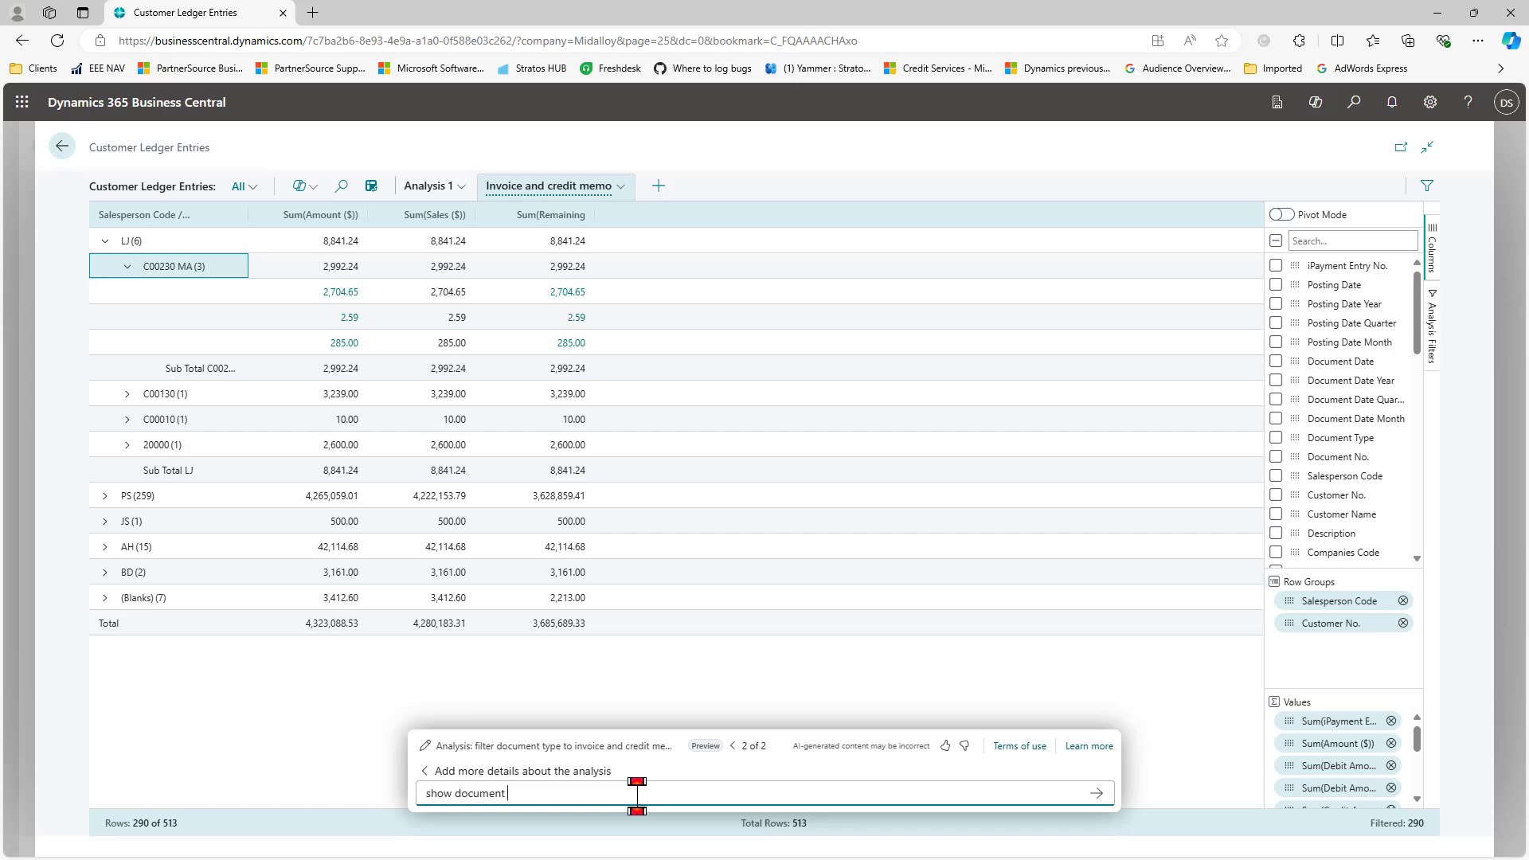
type("type")
key("Return")
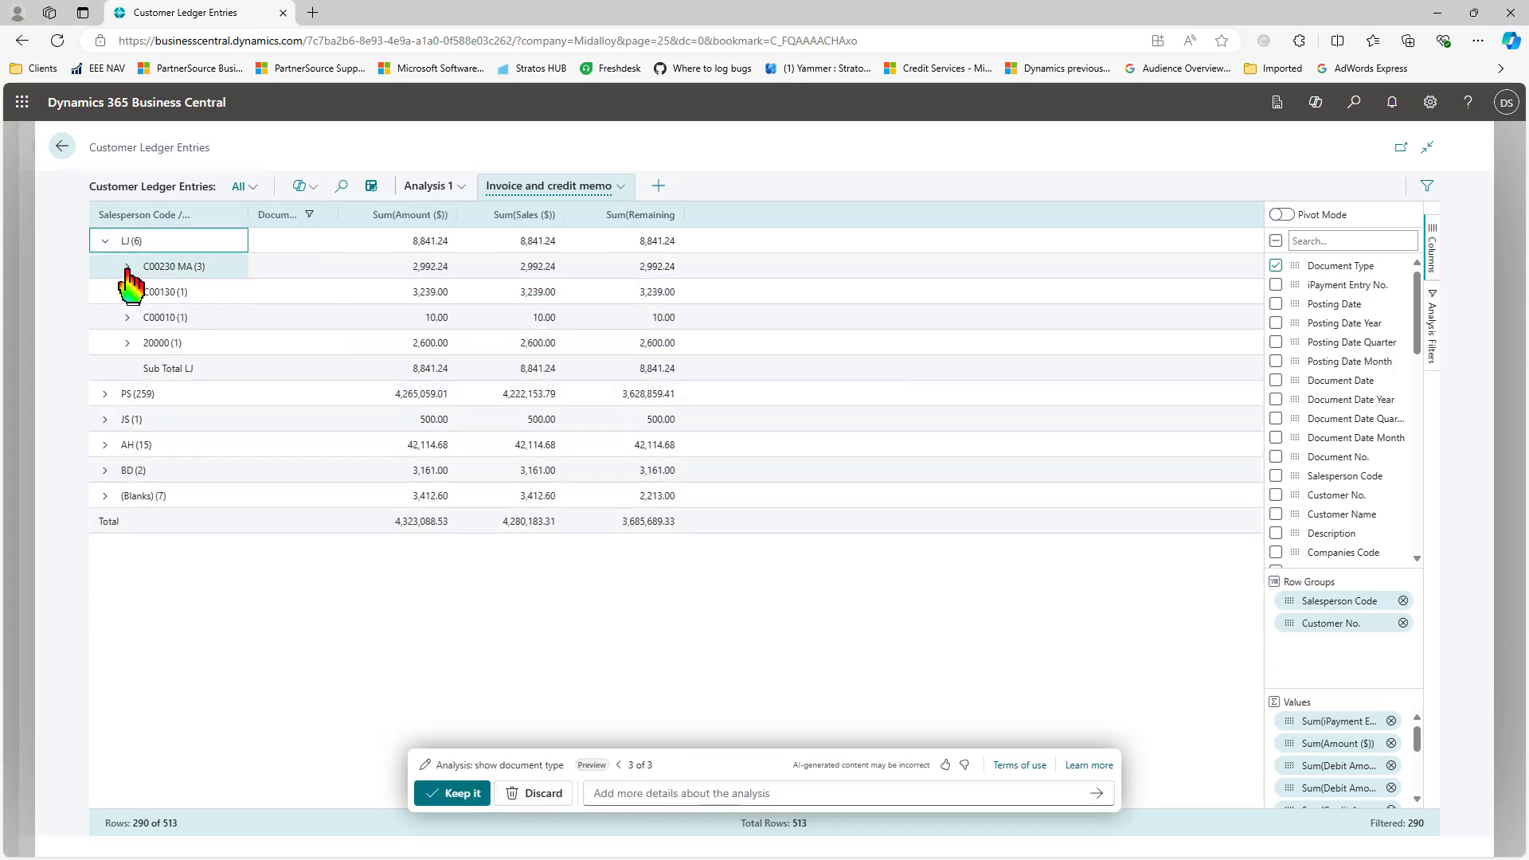
Step: Expand each customer under salesperson LJ and the PS group to review document types per entry
left_click(127, 268)
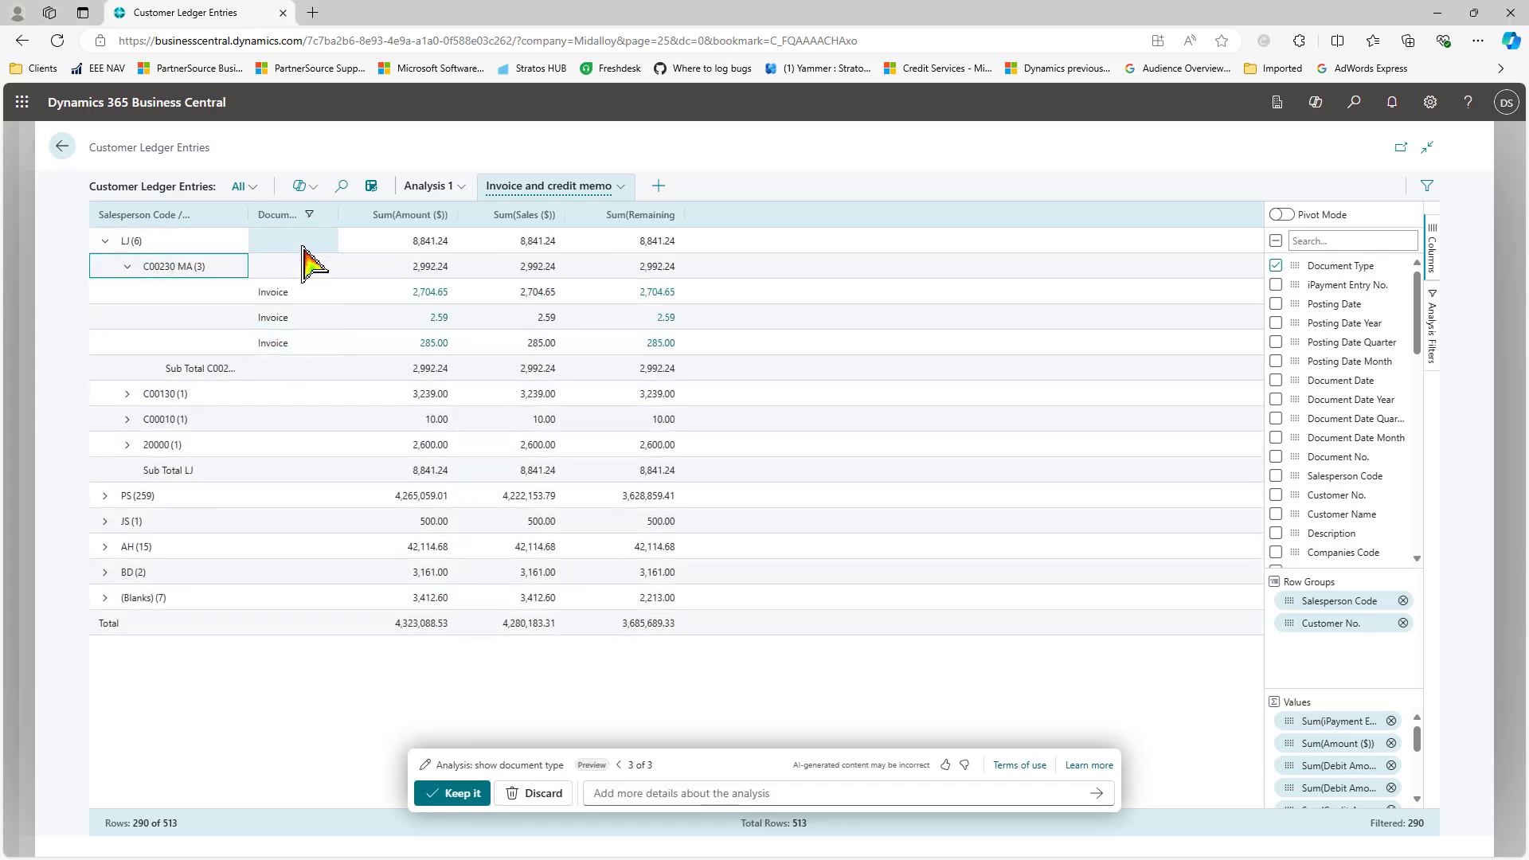
left_click(126, 394)
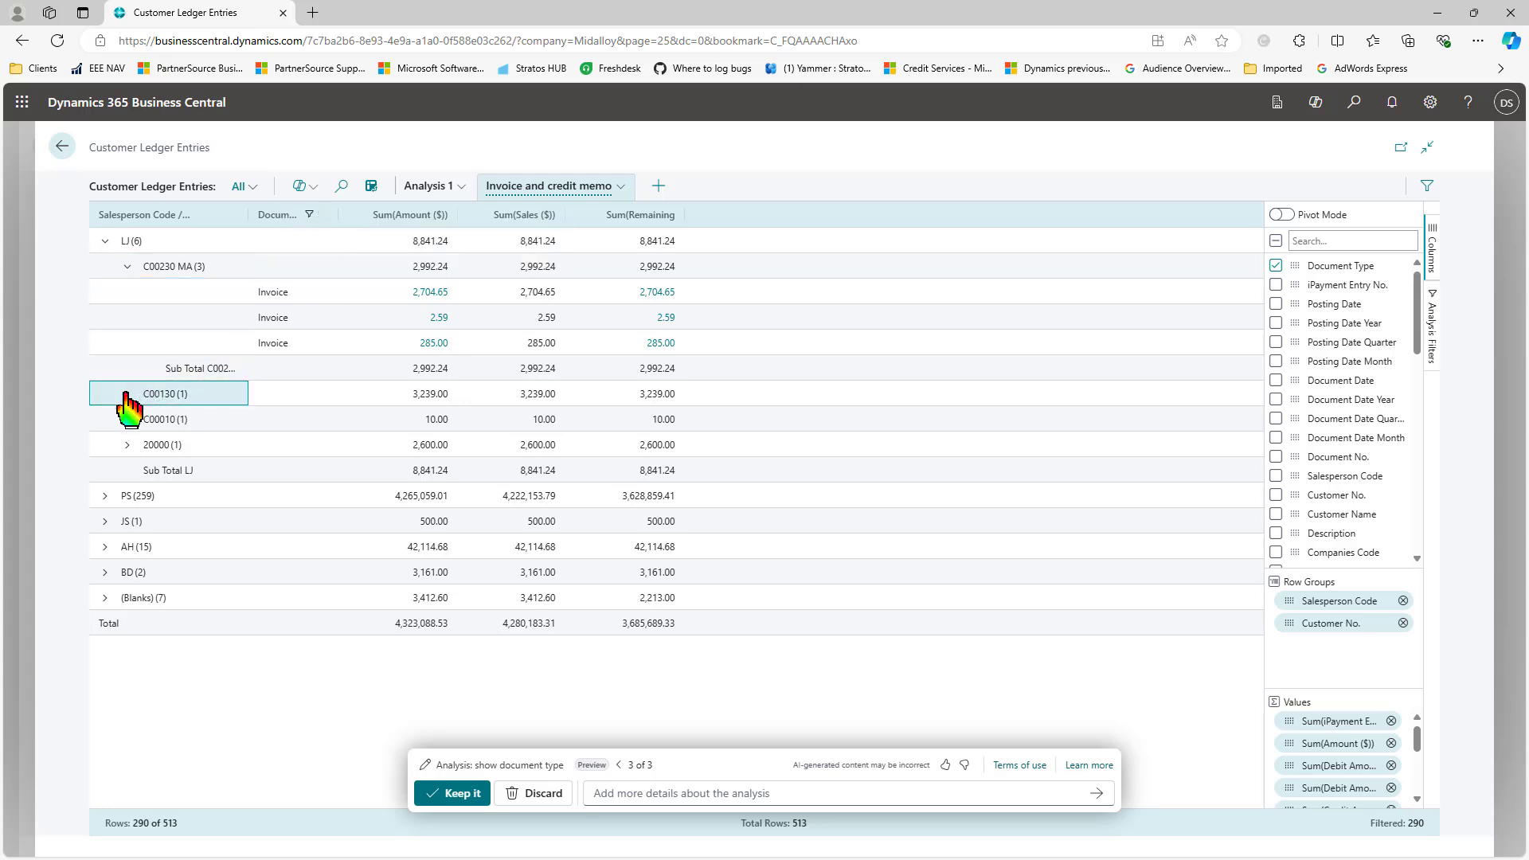
left_click(126, 470)
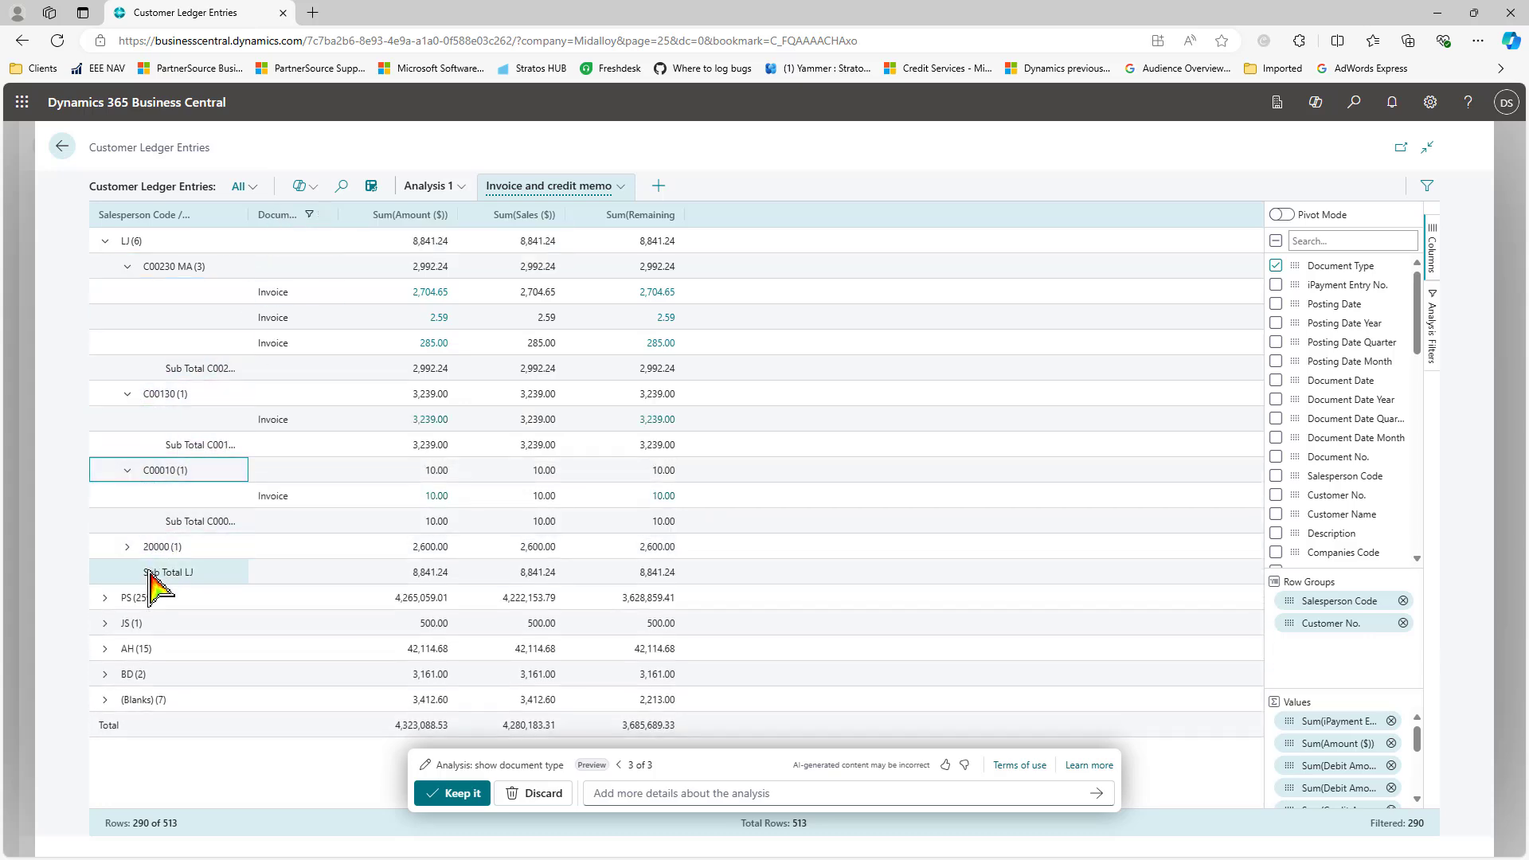
left_click(128, 548)
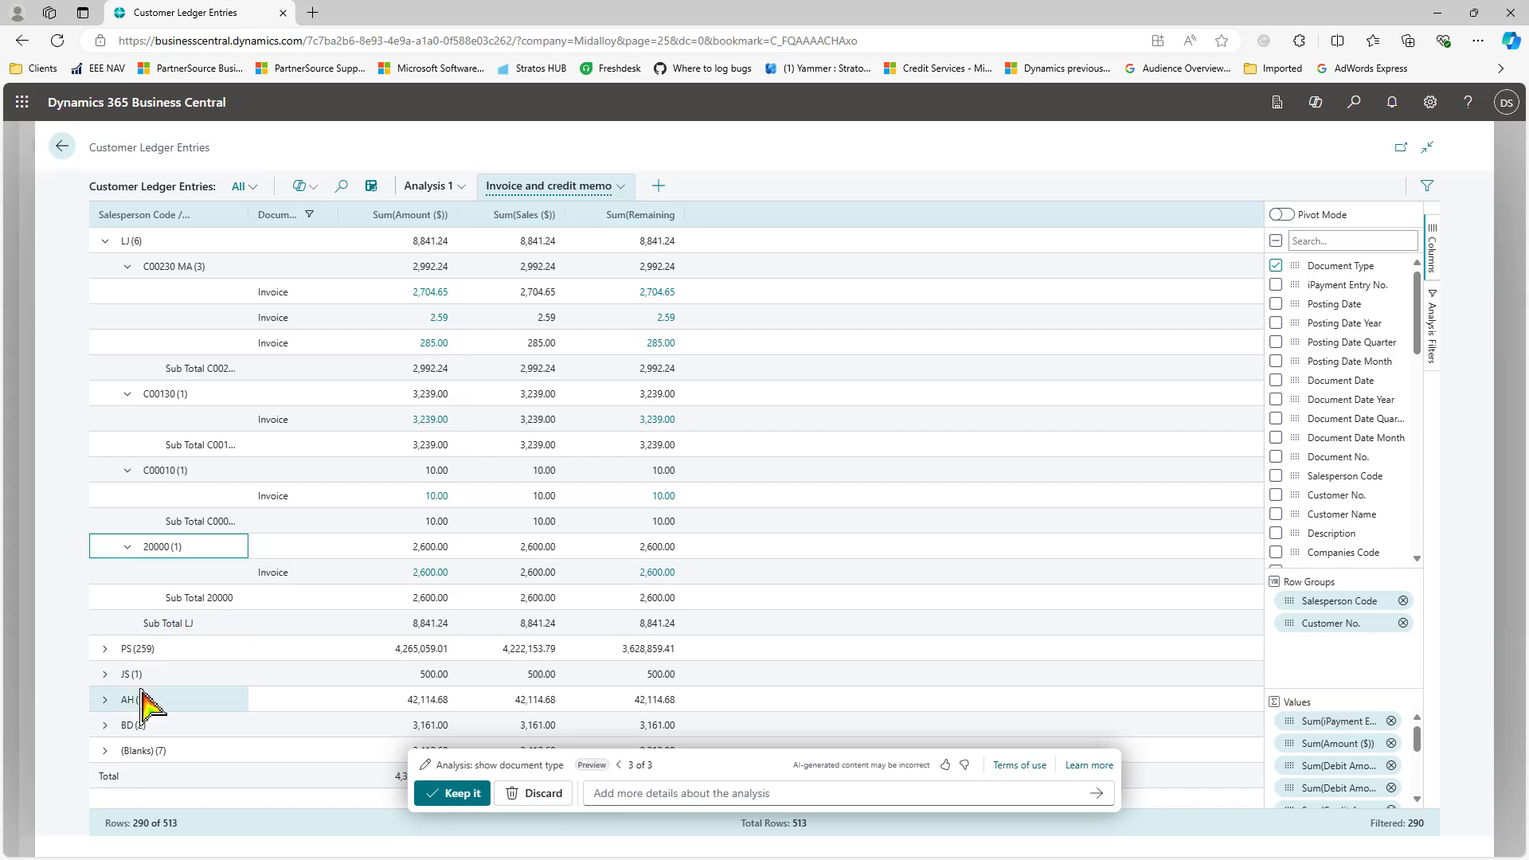
left_click(105, 648)
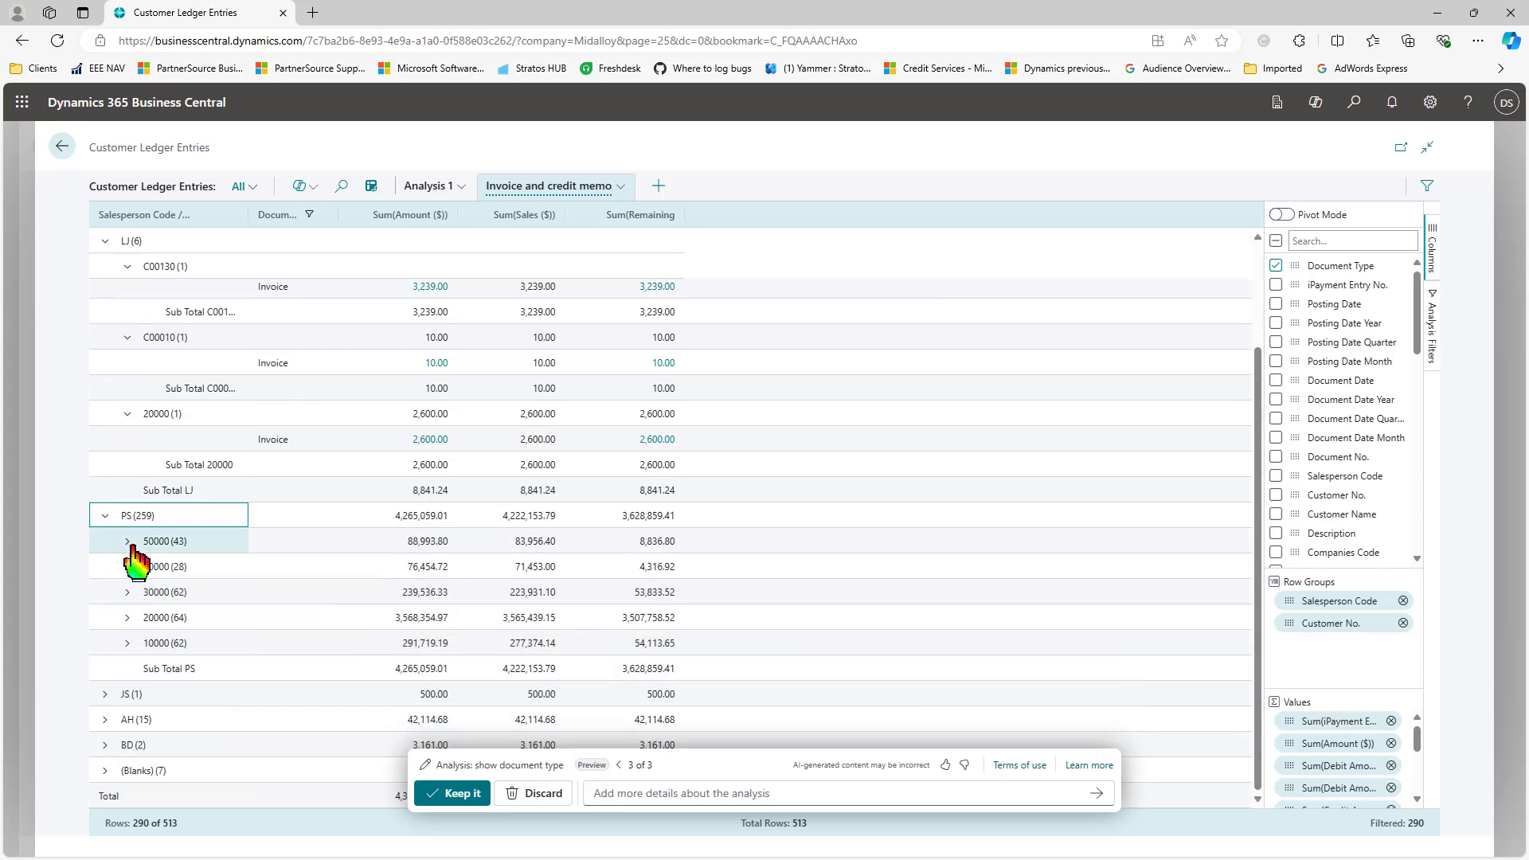
Step: Expand the PS customers 50000, 40000 and 30000 and scroll through their invoice and credit memo entries
left_click(129, 541)
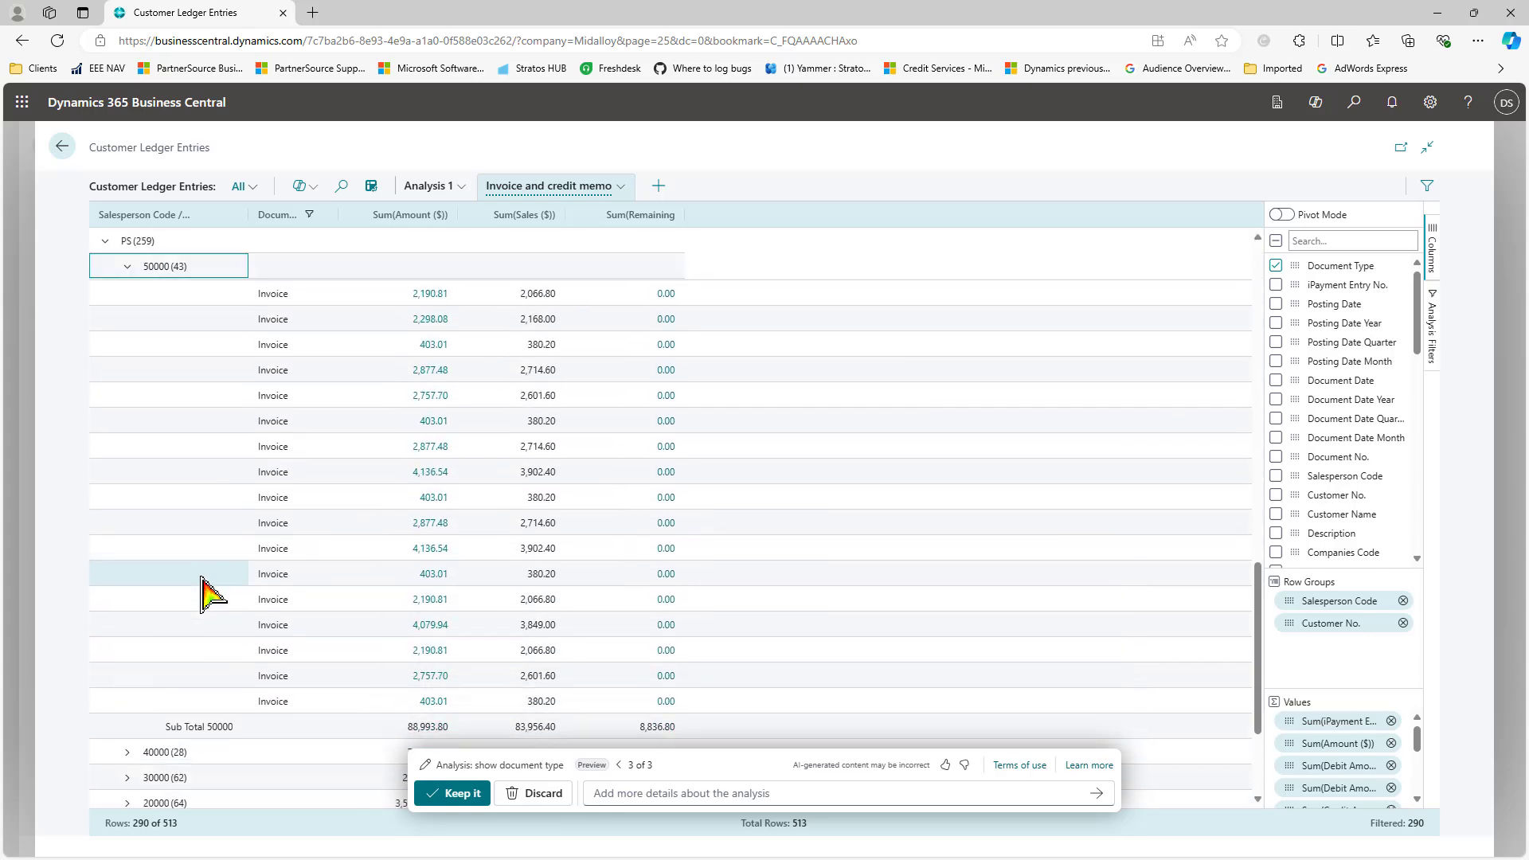
scroll(205, 590, "down", 2)
left_click(127, 566)
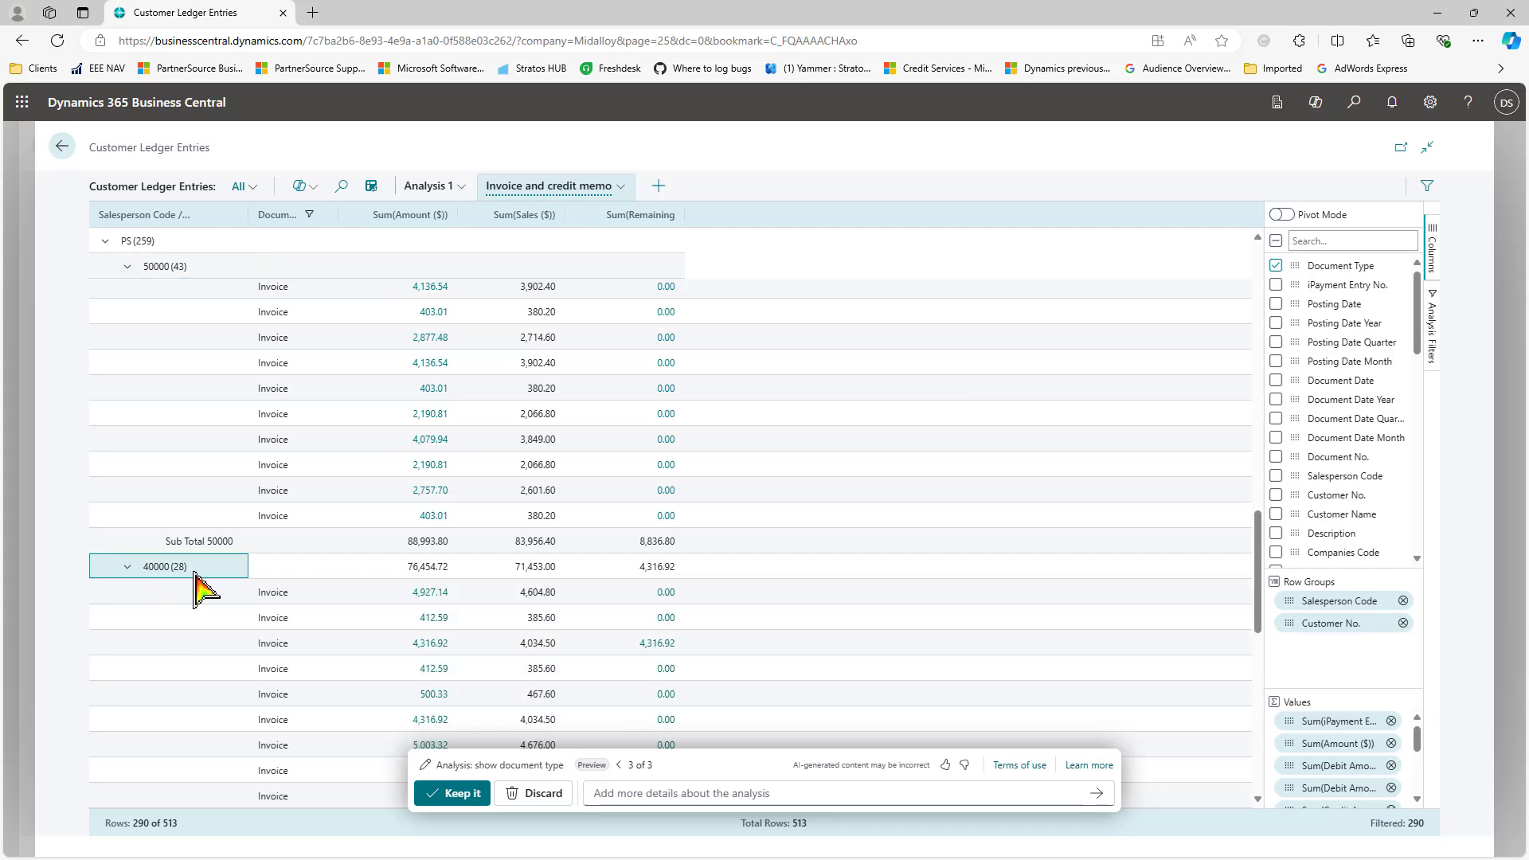
scroll(195, 573, "down", 8)
left_click(127, 592)
scroll(223, 567, "down", 4)
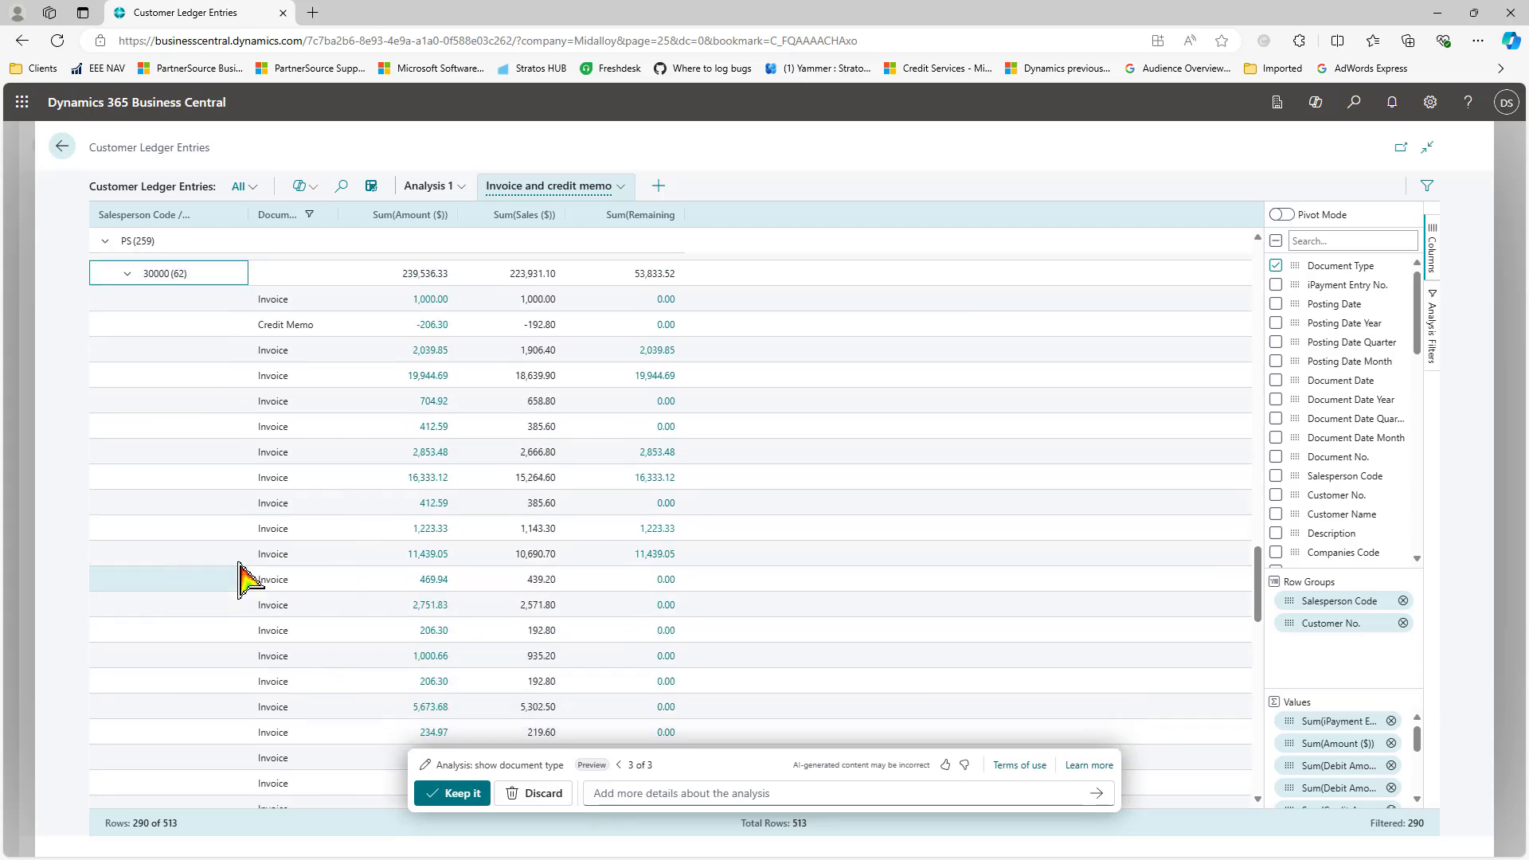
scroll(314, 499, "down", 10)
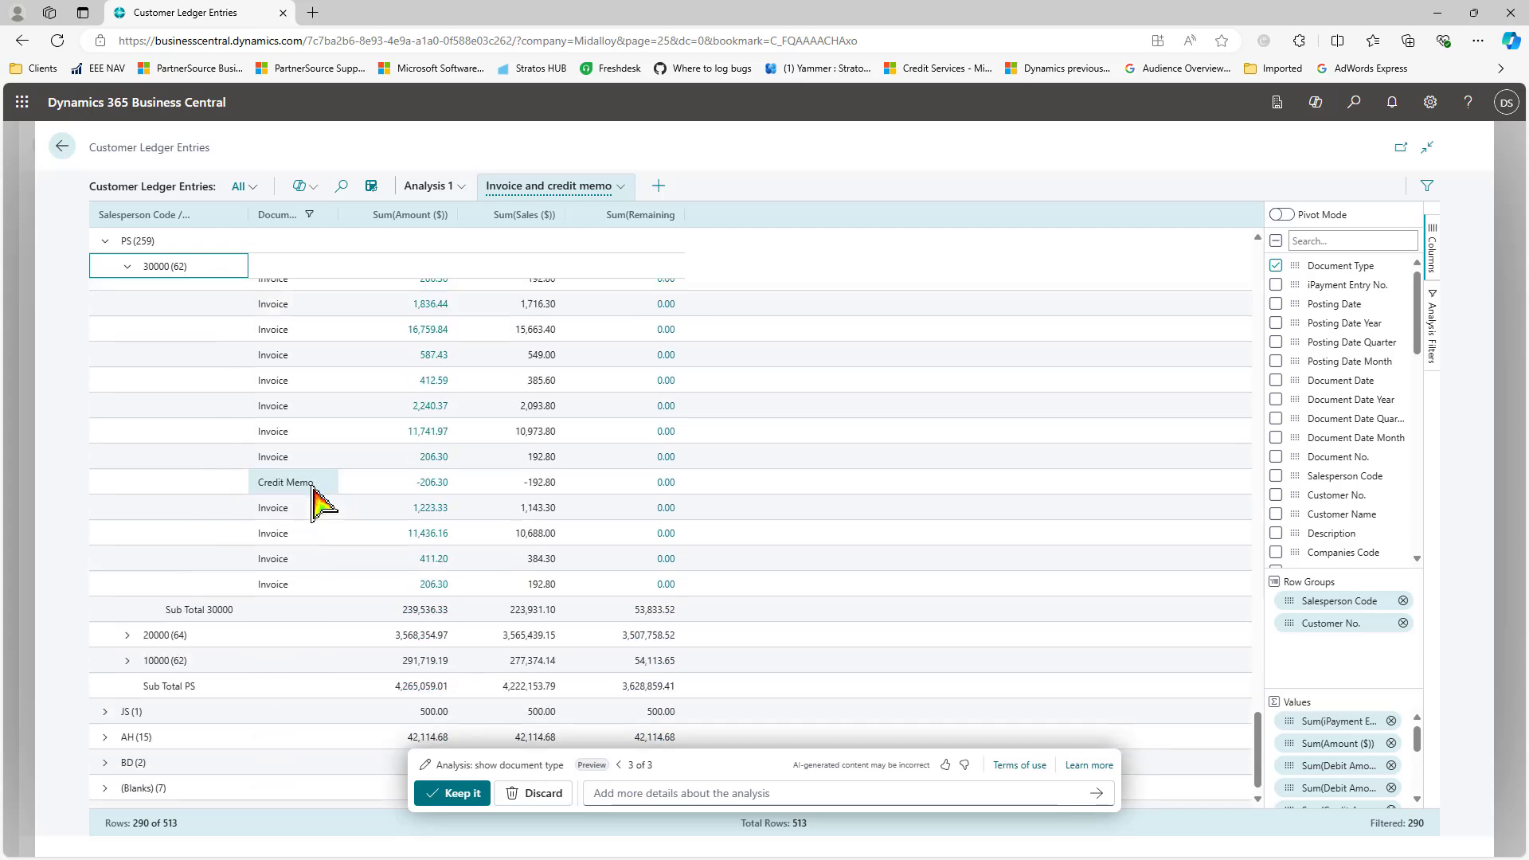
scroll(313, 499, "up", 20)
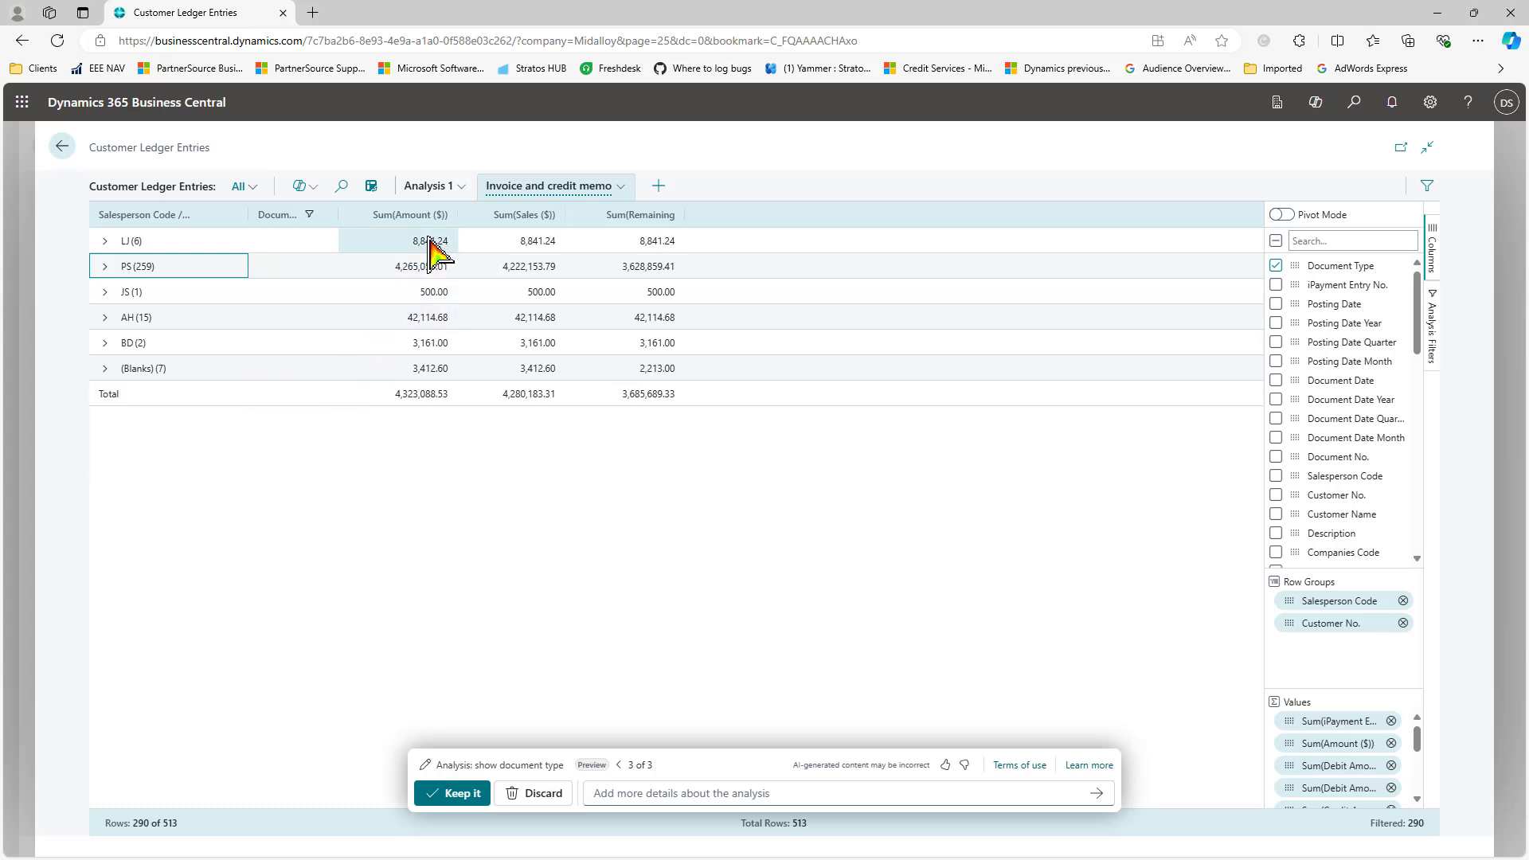
left_click(104, 266)
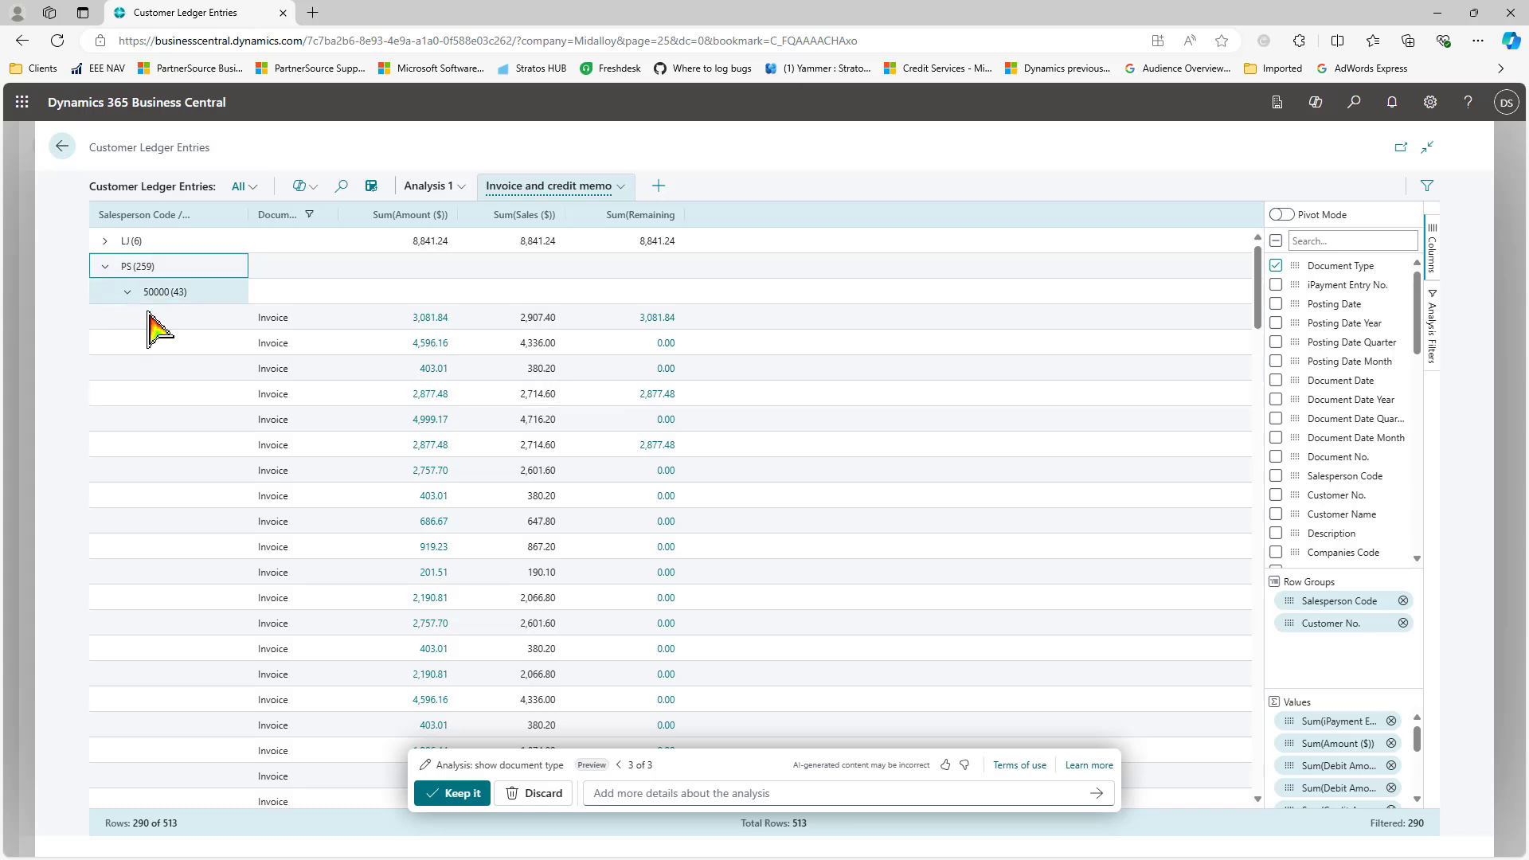
left_click(128, 292)
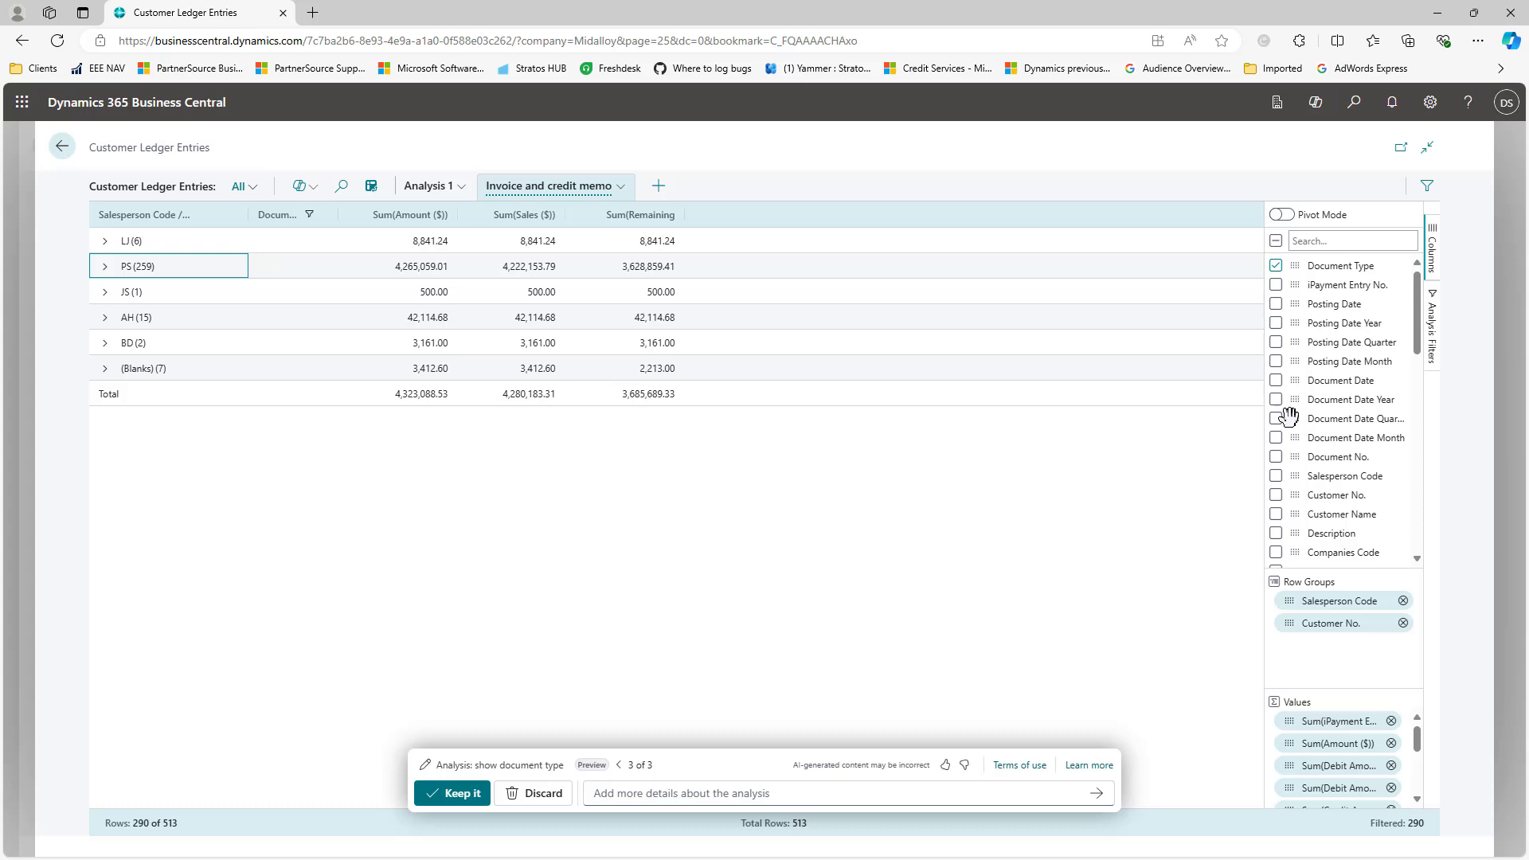
Step: Keep the Copilot-generated analysis and return to the regular list view
scroll(1290, 532, "down", 10)
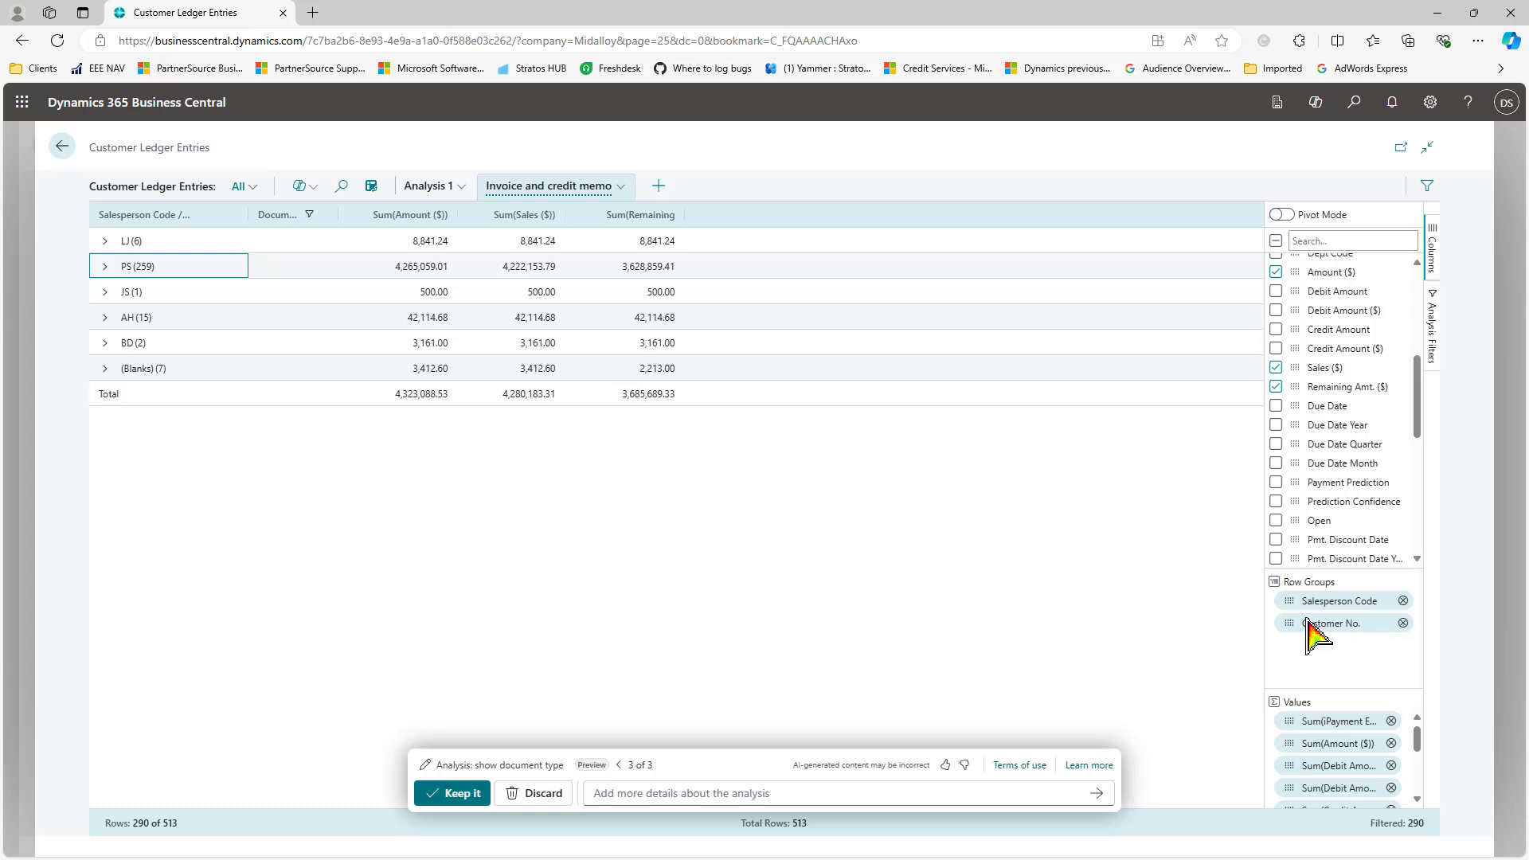
scroll(1348, 744, "down", 5)
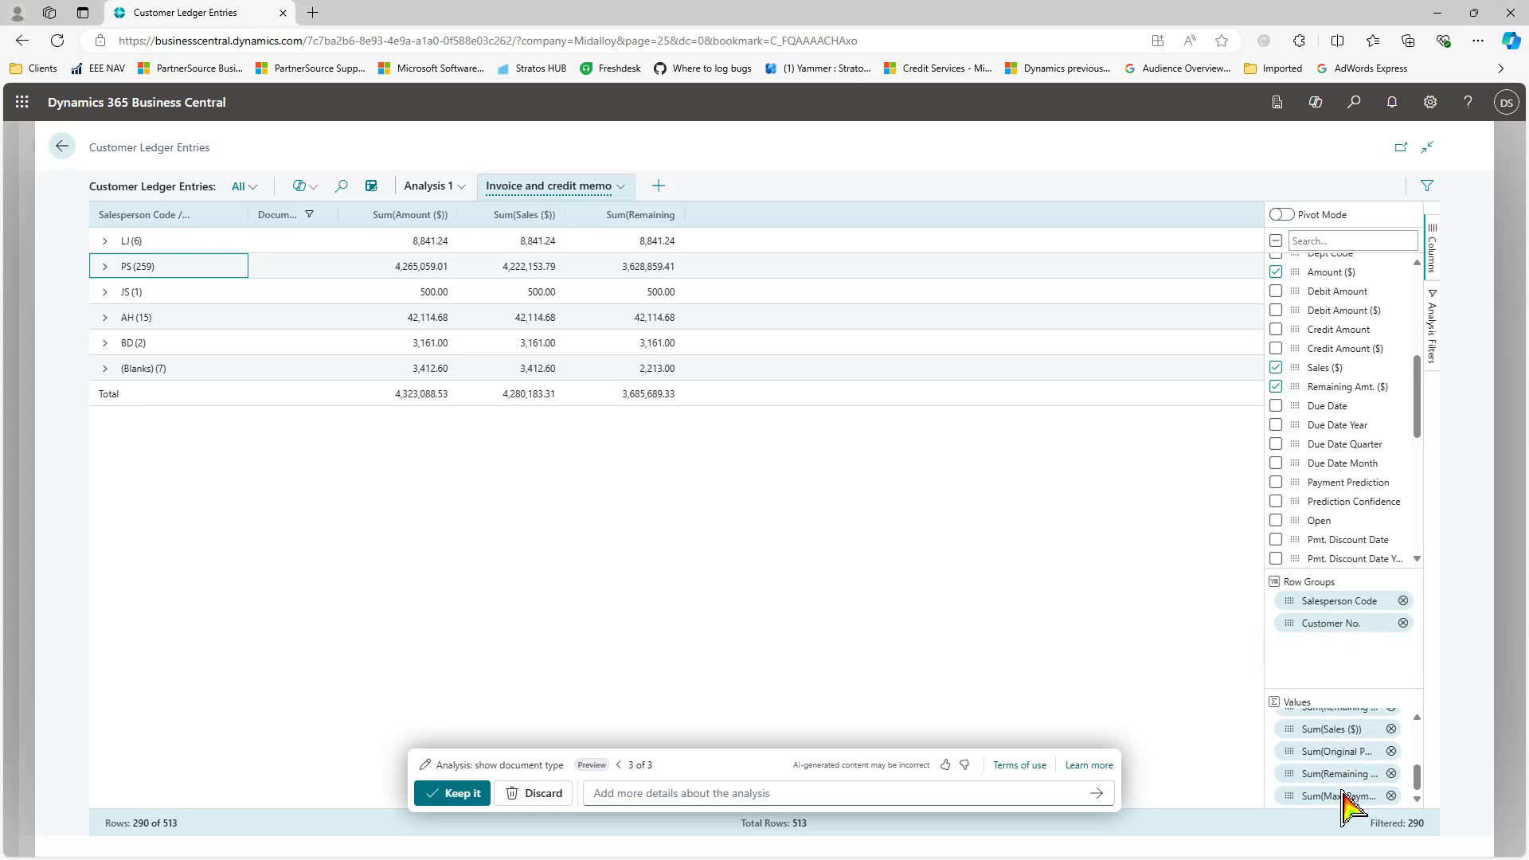
scroll(1343, 791, "up", 5)
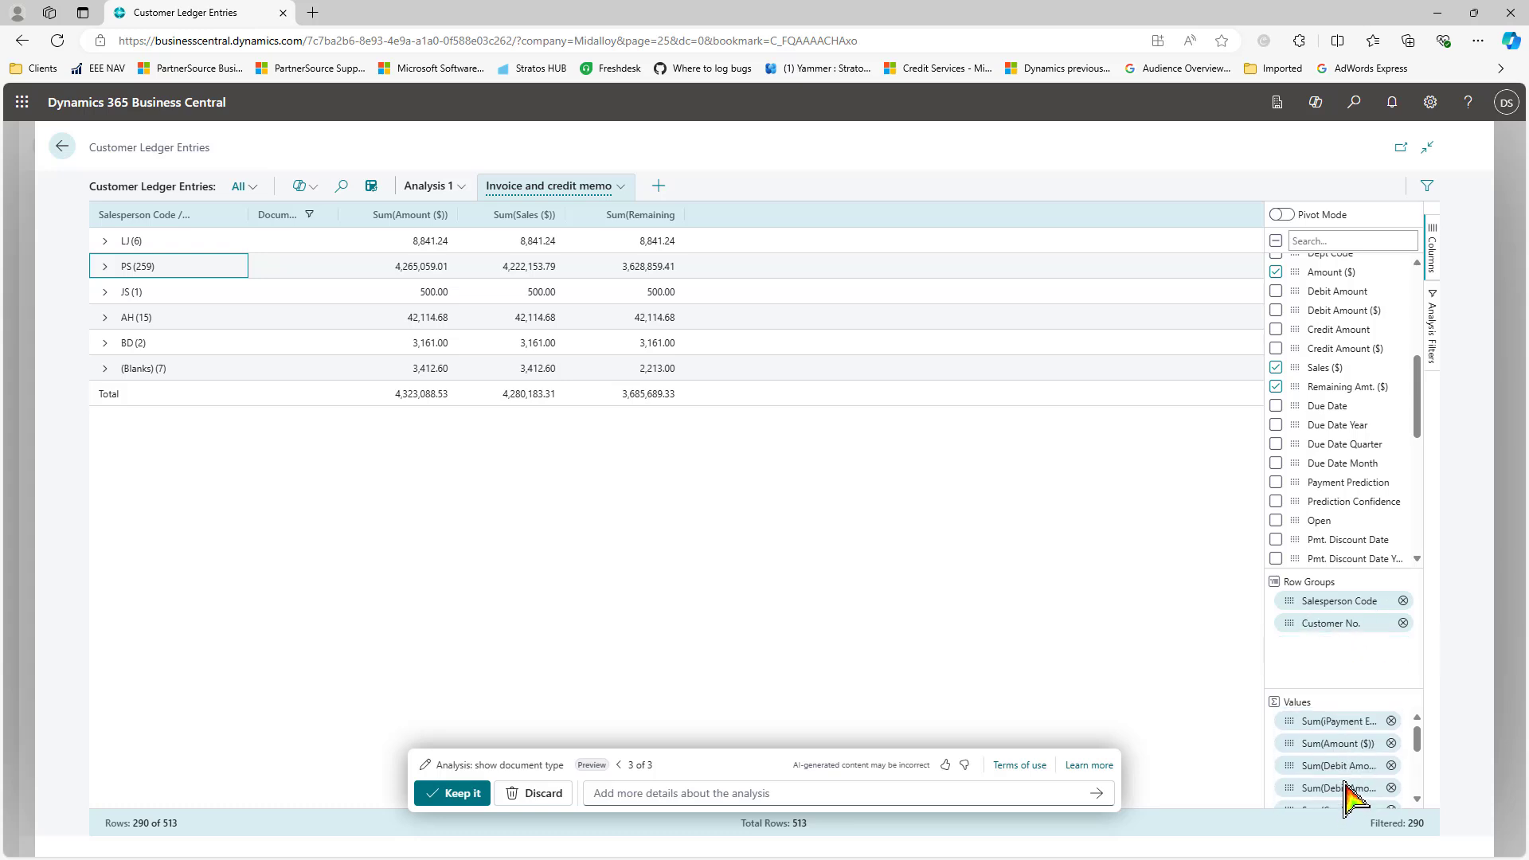
left_click(463, 793)
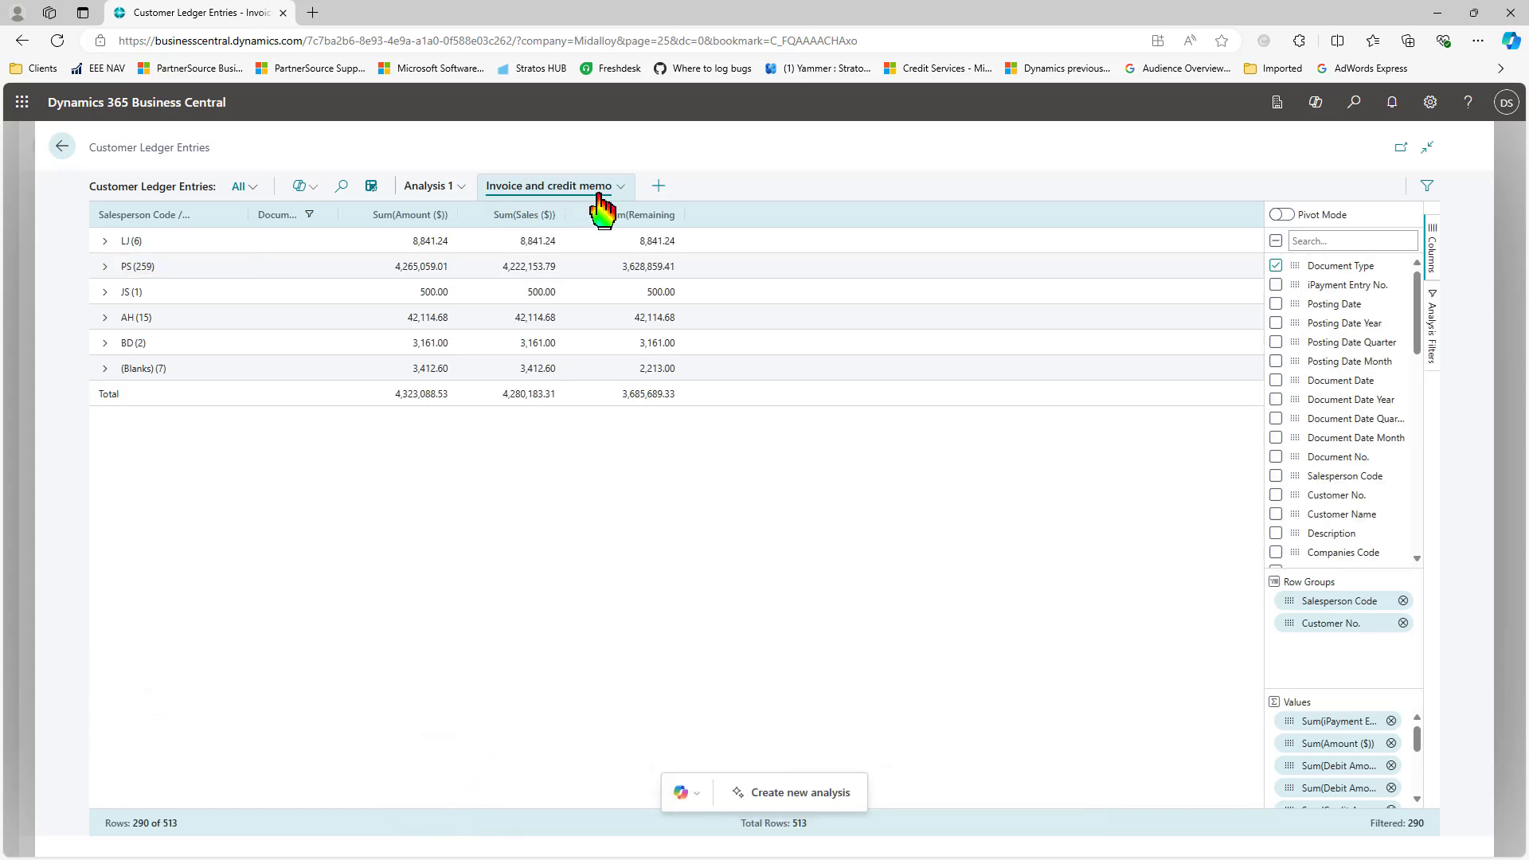
left_click(371, 188)
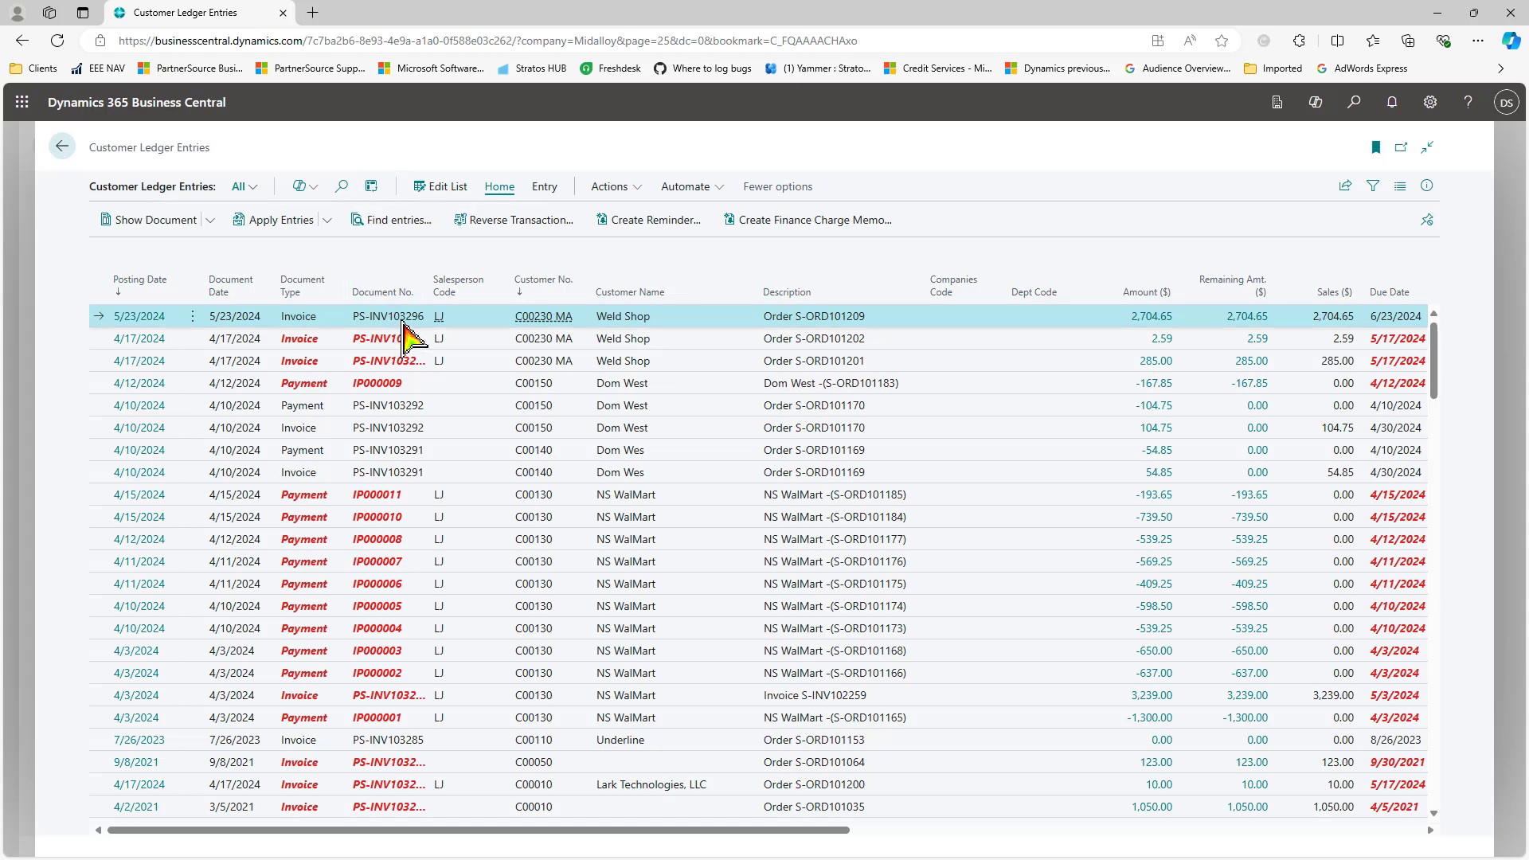
Step: Search for 'general ledger' and open General Ledger Entries
left_click(371, 186)
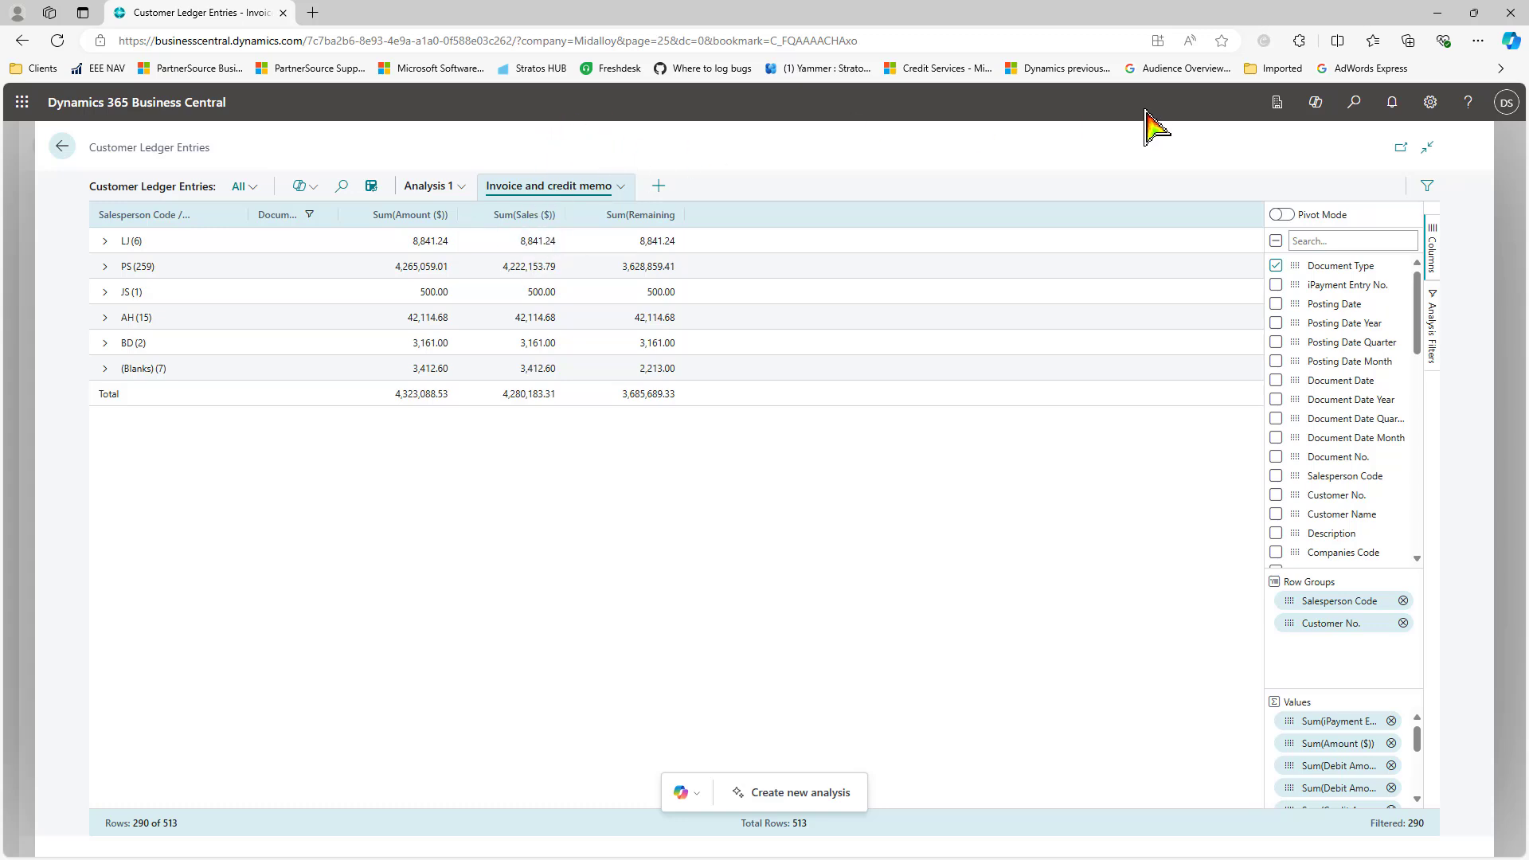
left_click(371, 186)
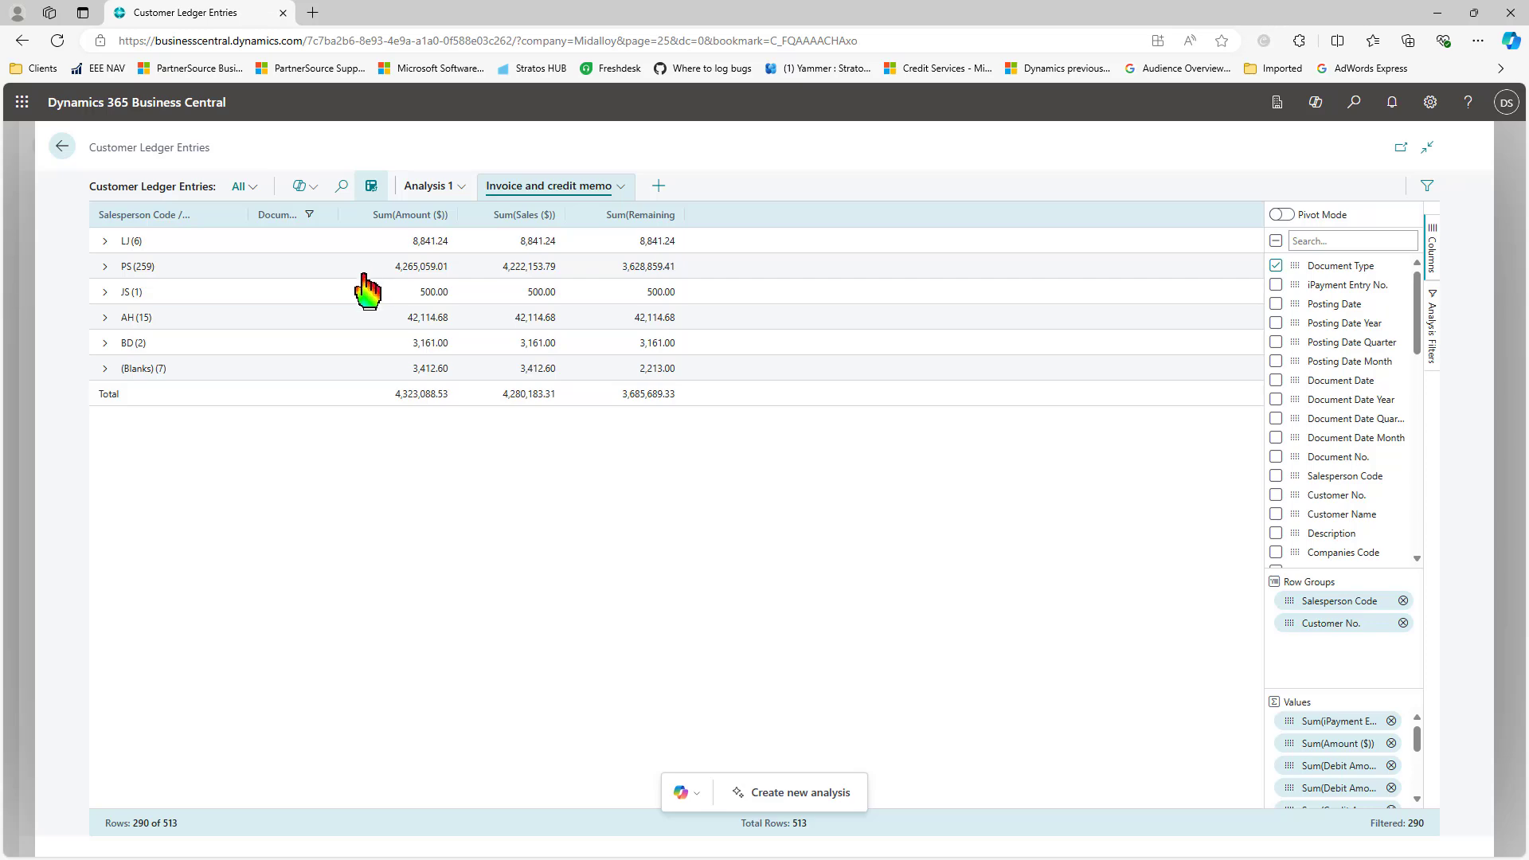
left_click(1354, 103)
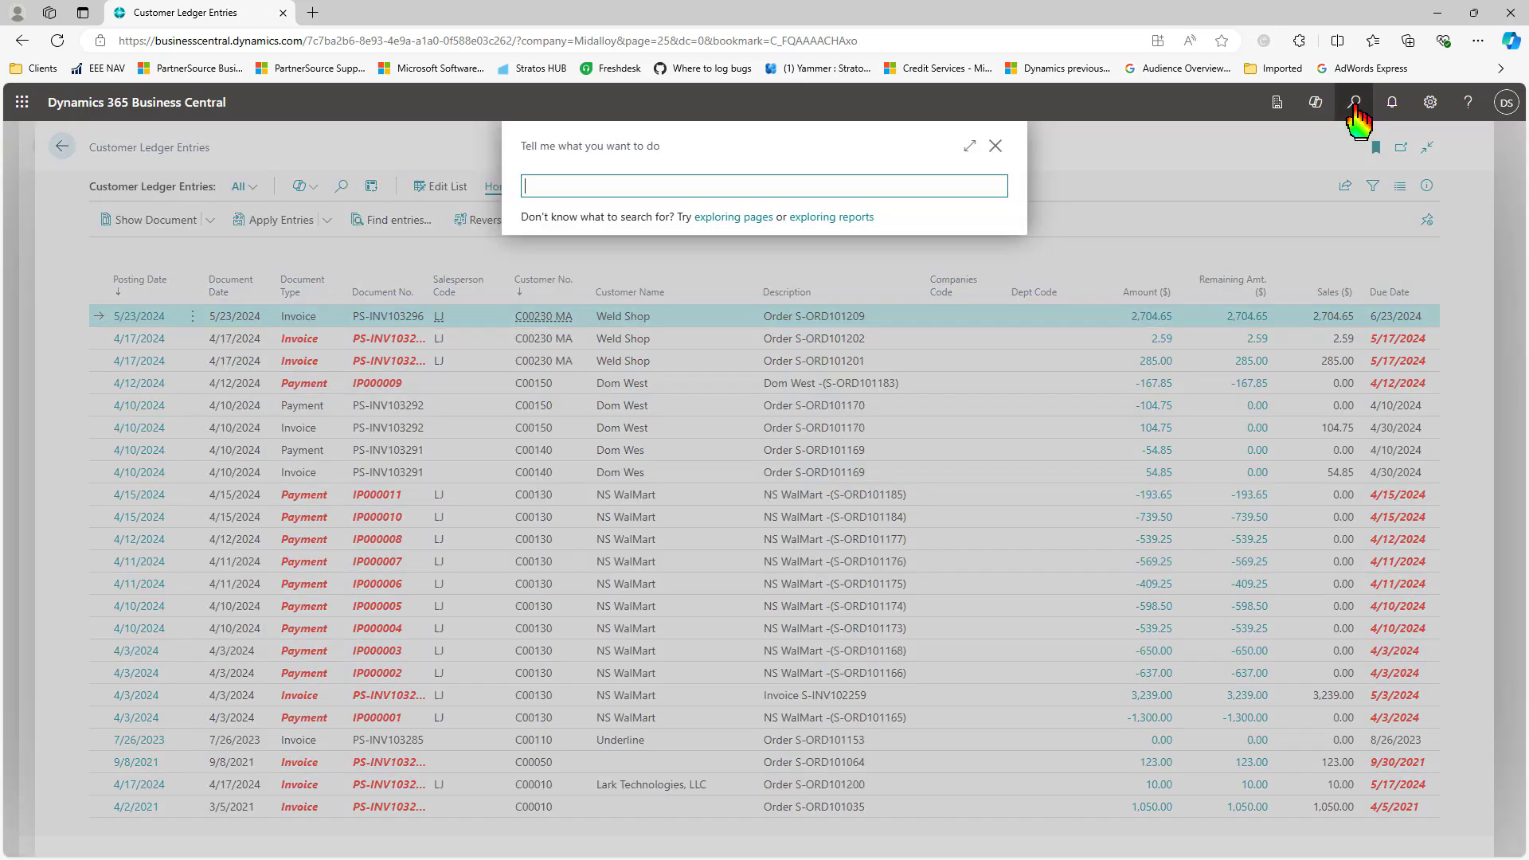
type("general leger")
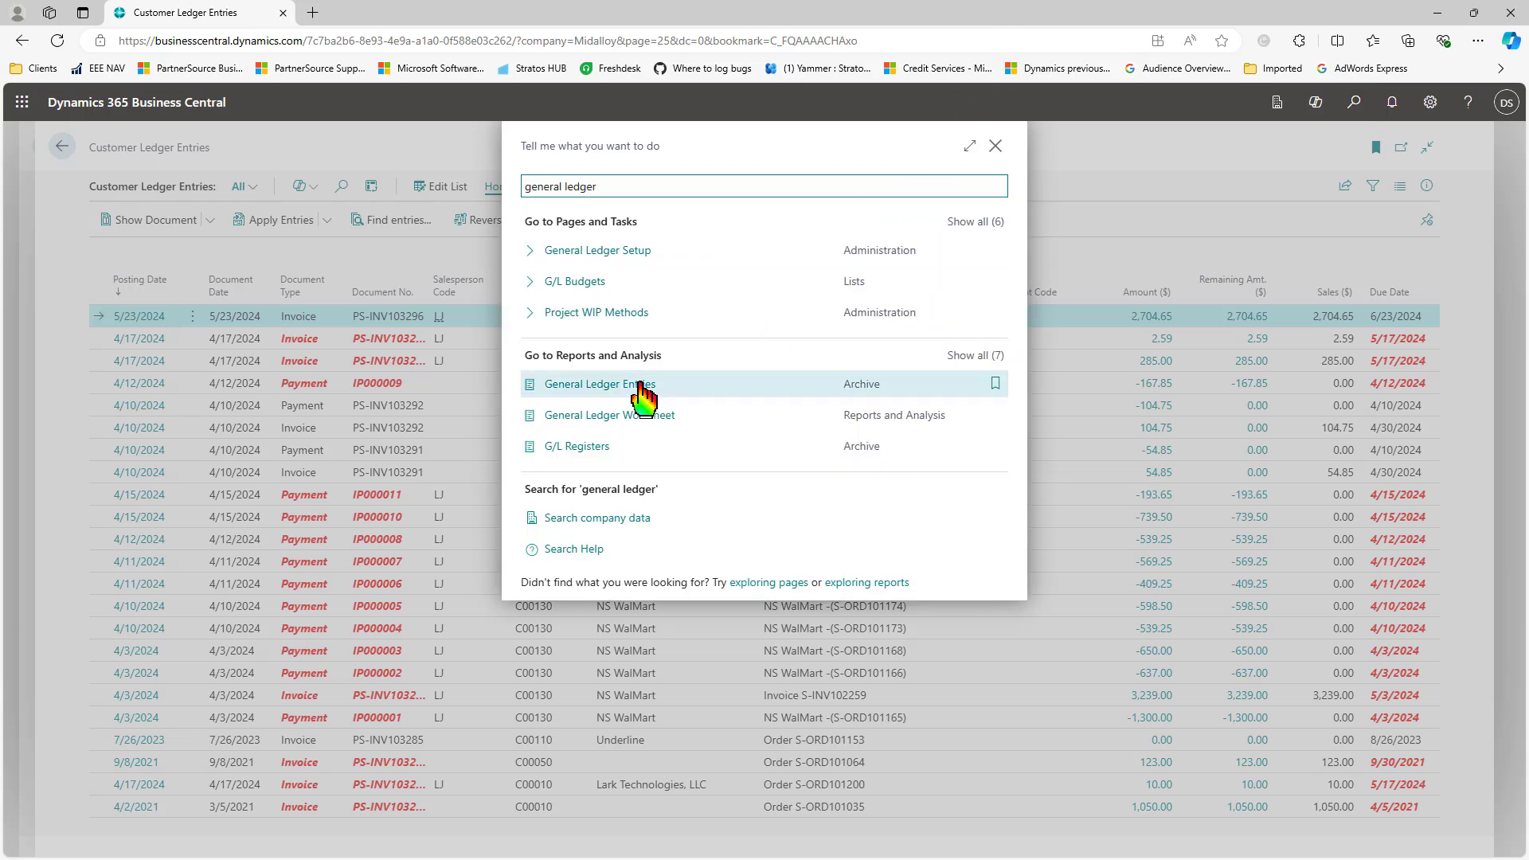
left_click(641, 380)
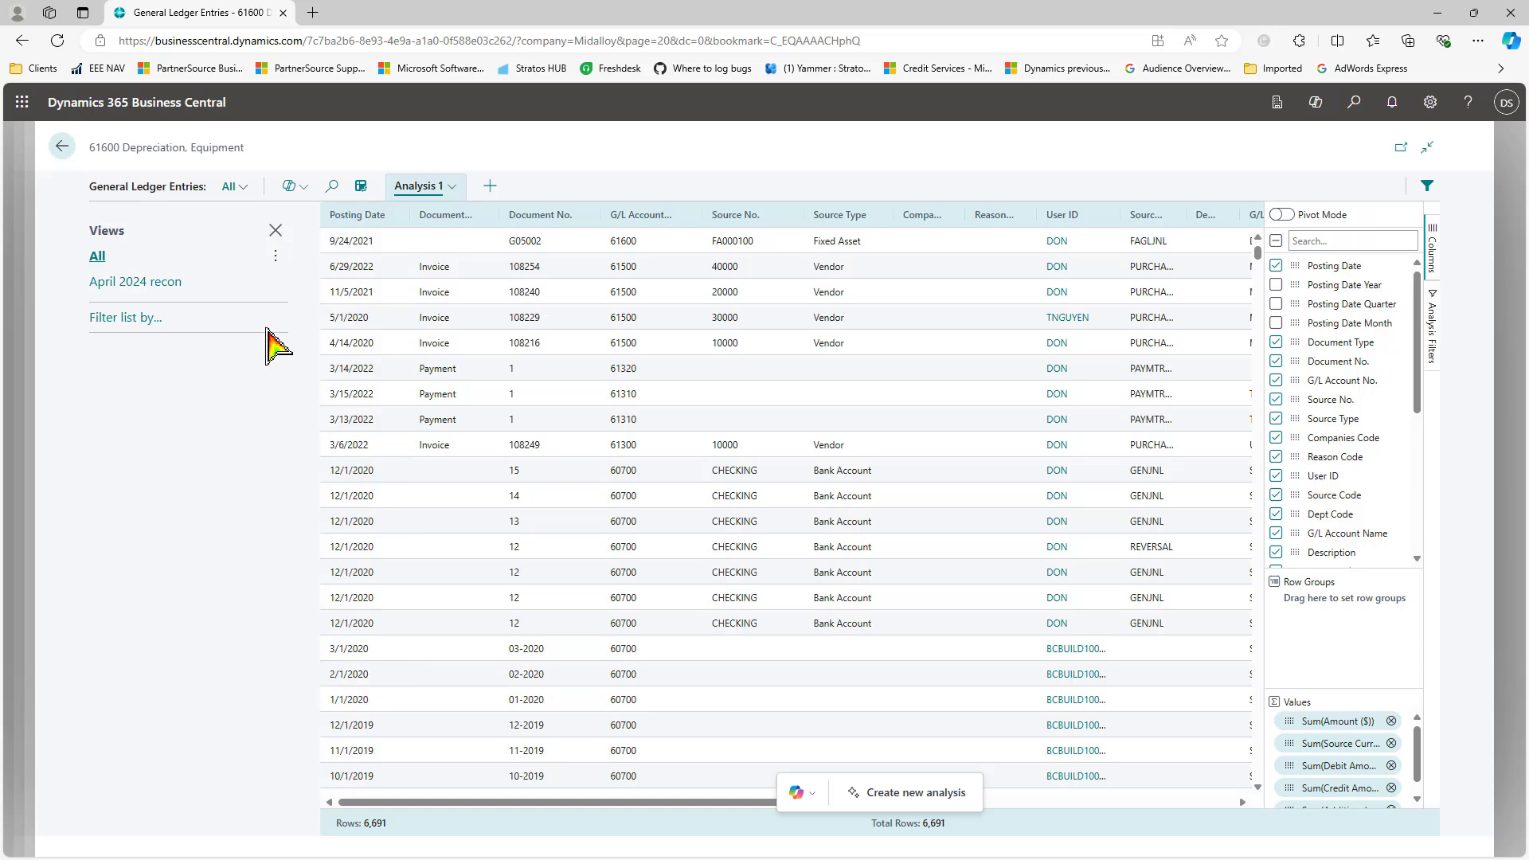
Step: Create a new Copilot analysis with the prompt 'filter on source code GENJNL'
left_click(294, 191)
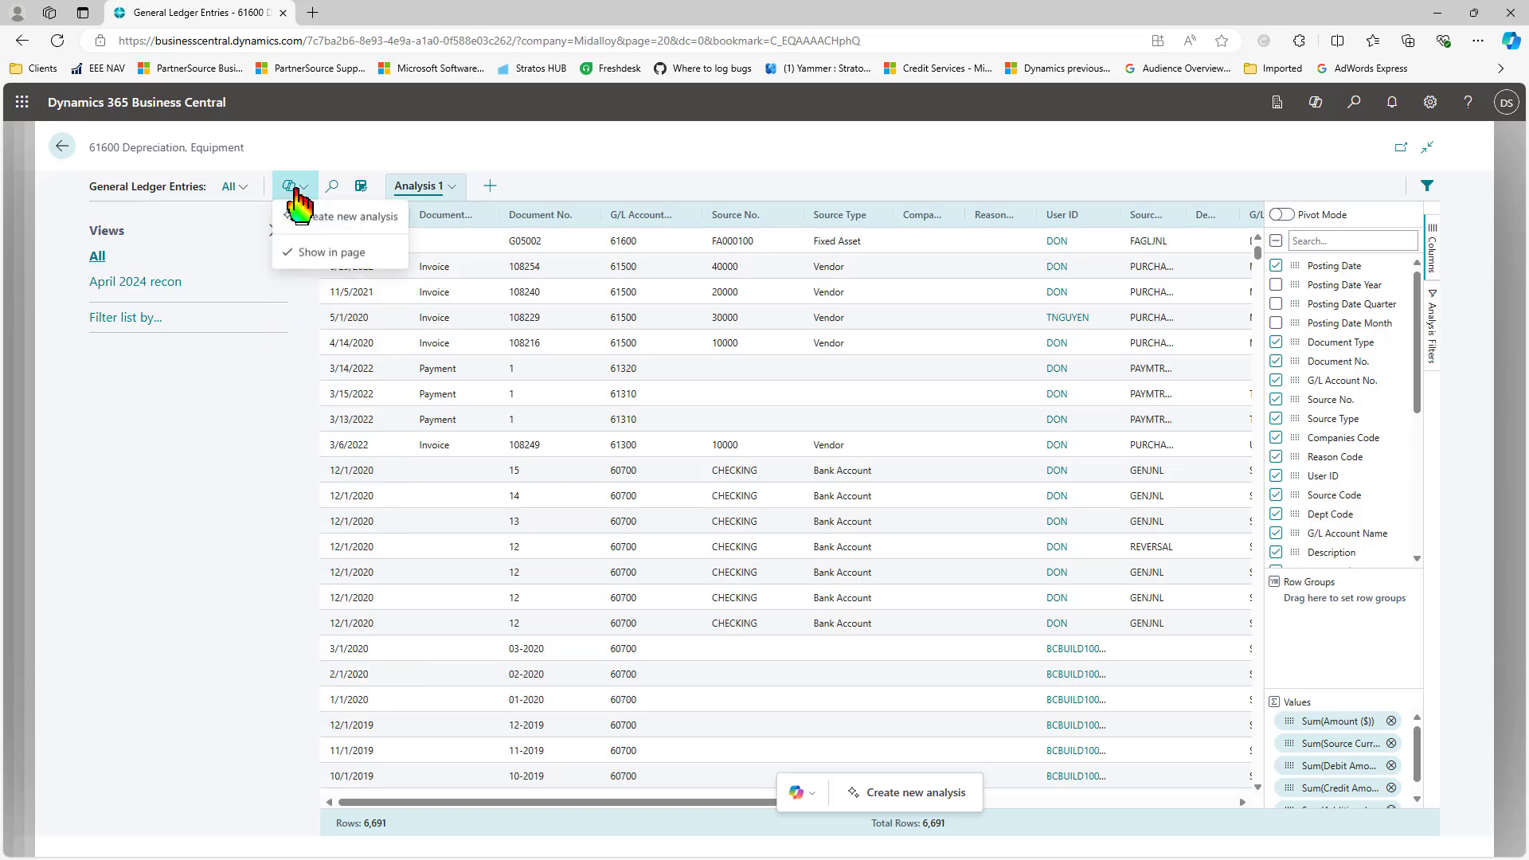
left_click(335, 225)
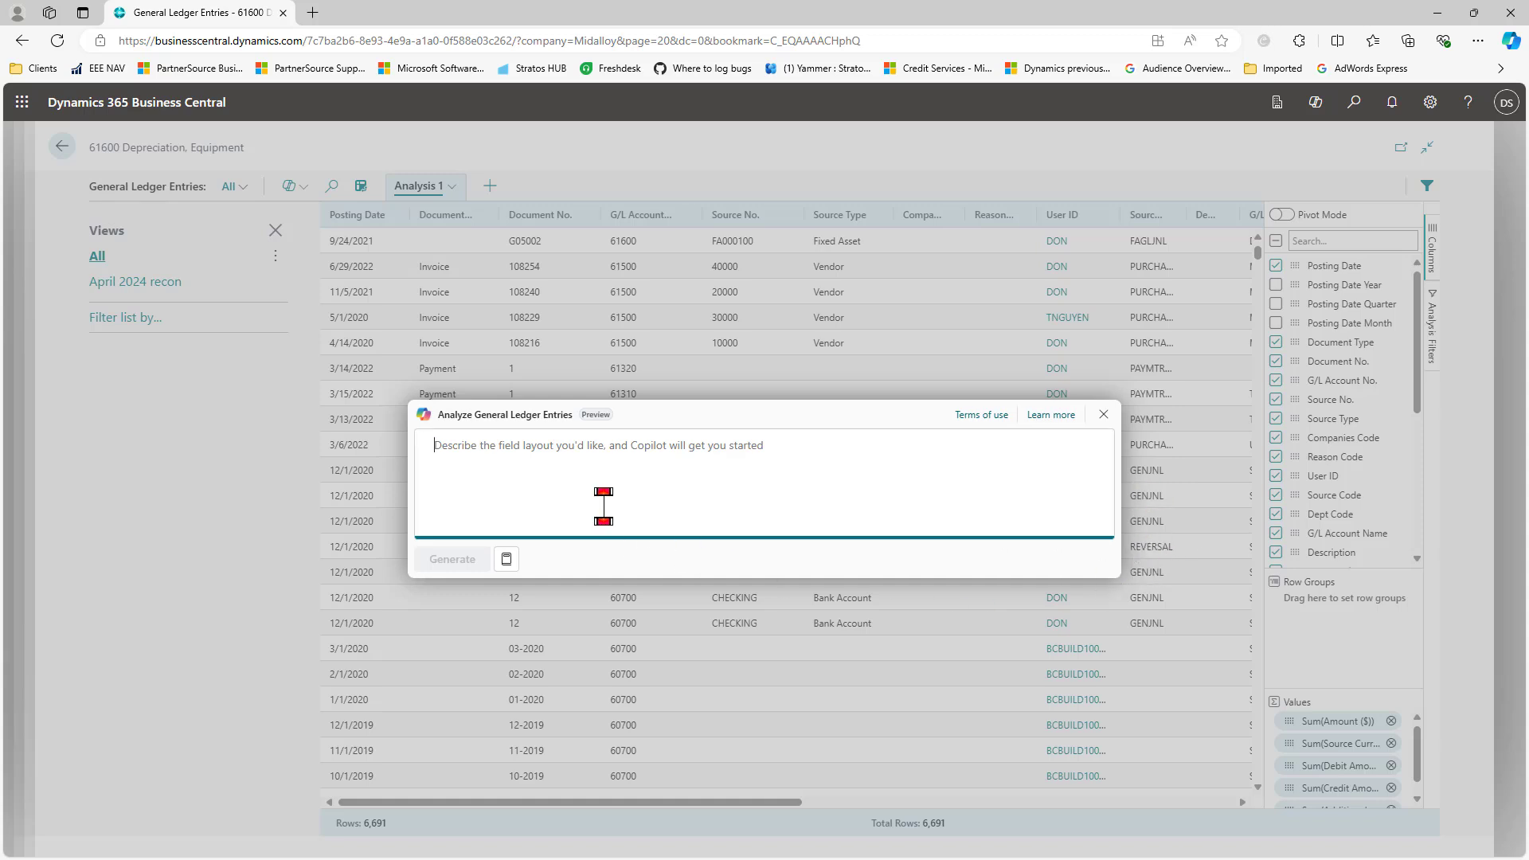
type("filter on soure co")
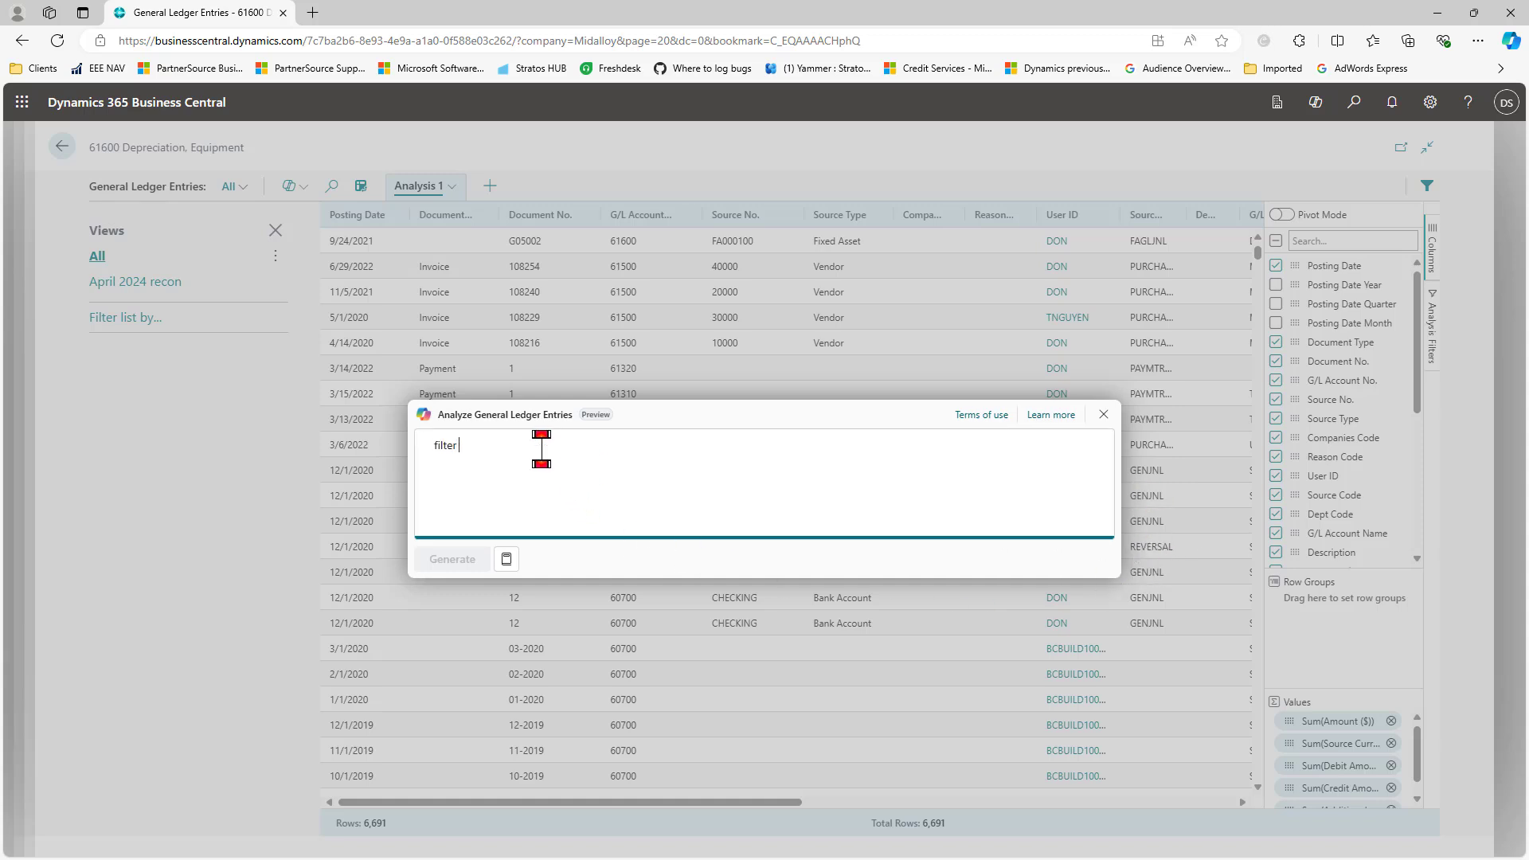
key("BackSpace")
key("BackSpace")
key("BackSpace")
key("BackSpace")
type("ce code GENJNL")
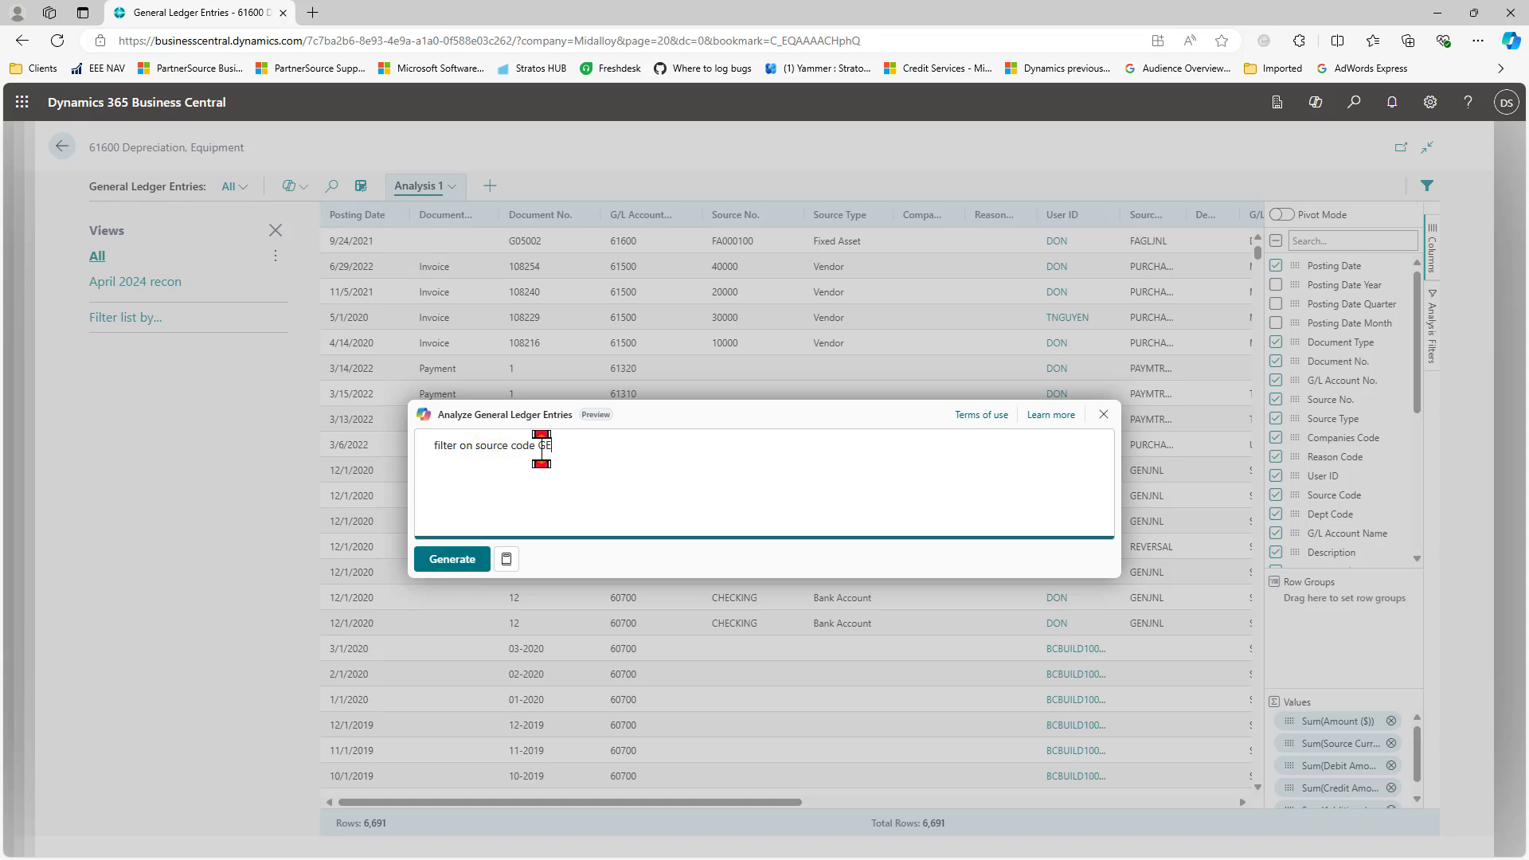
key("Return")
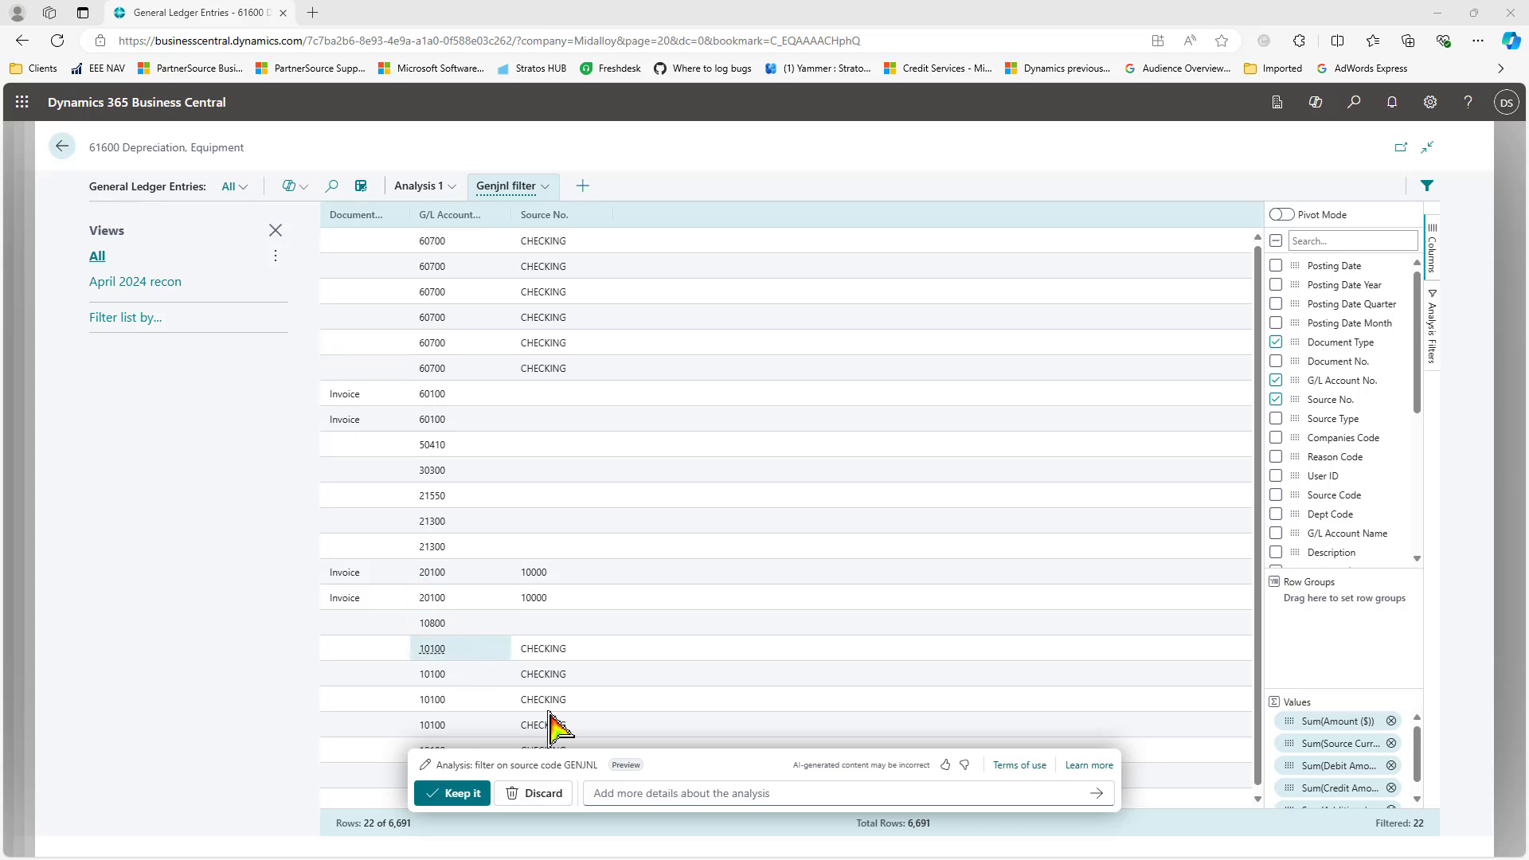
Step: Refine the analysis to 'show G/L account no, posting date, user id, amount'
left_click(626, 793)
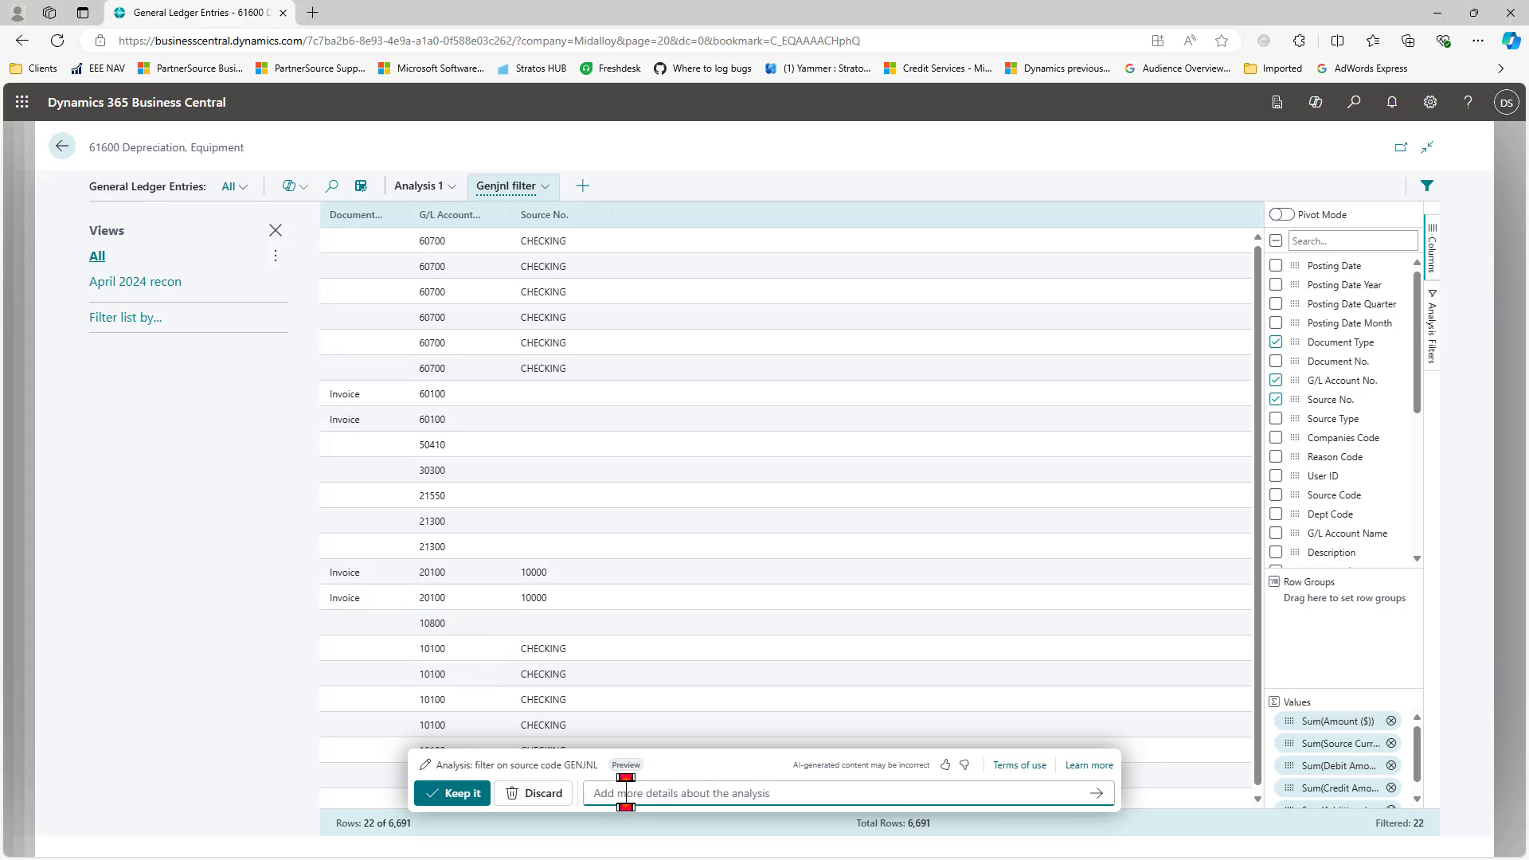
type("show G/L ac")
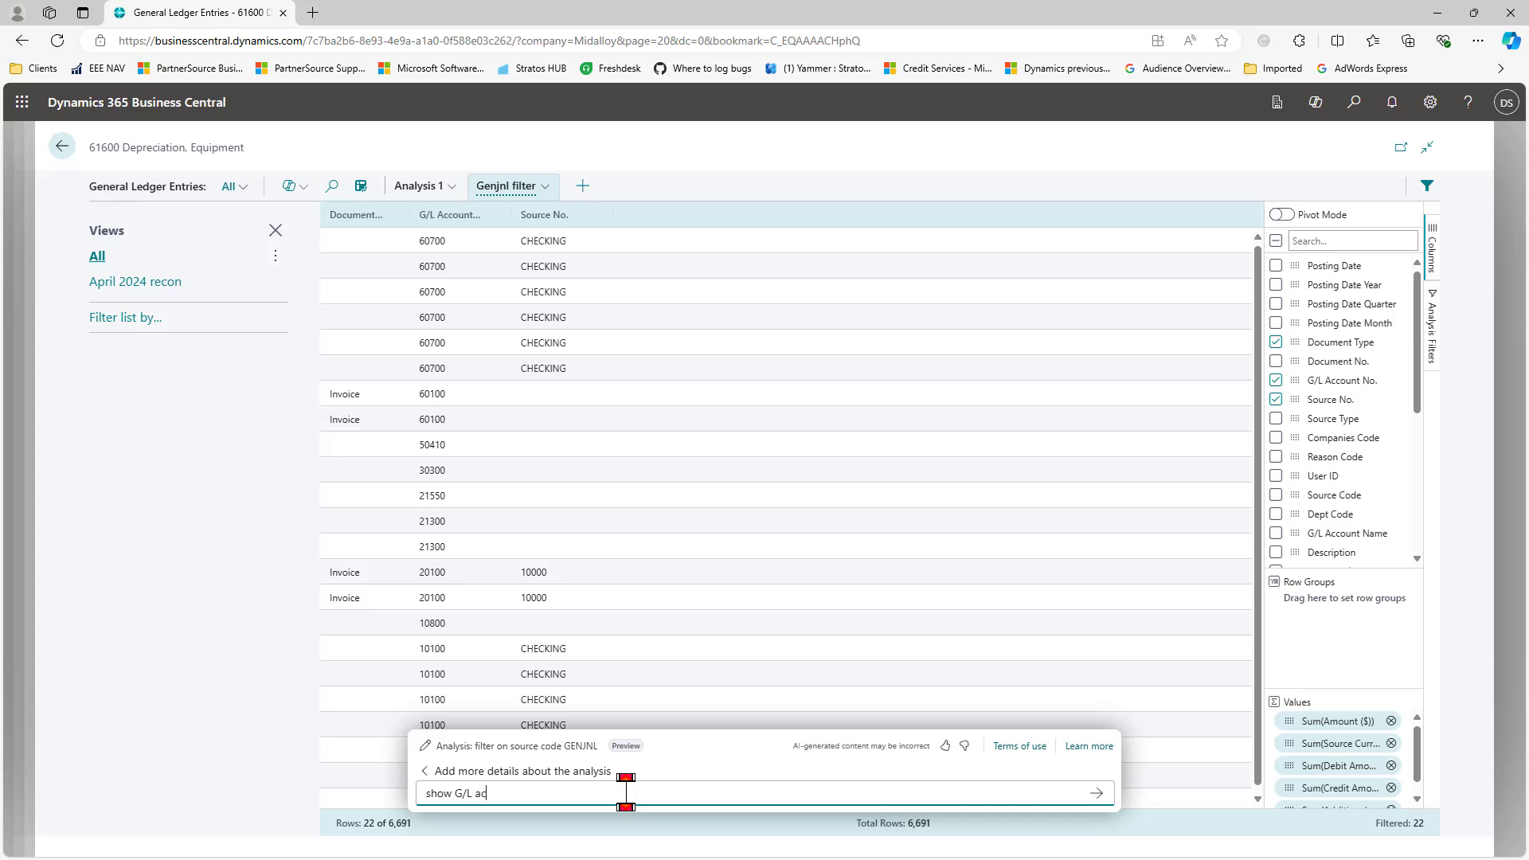
type("count no, posting date, user id, amount")
key("Return")
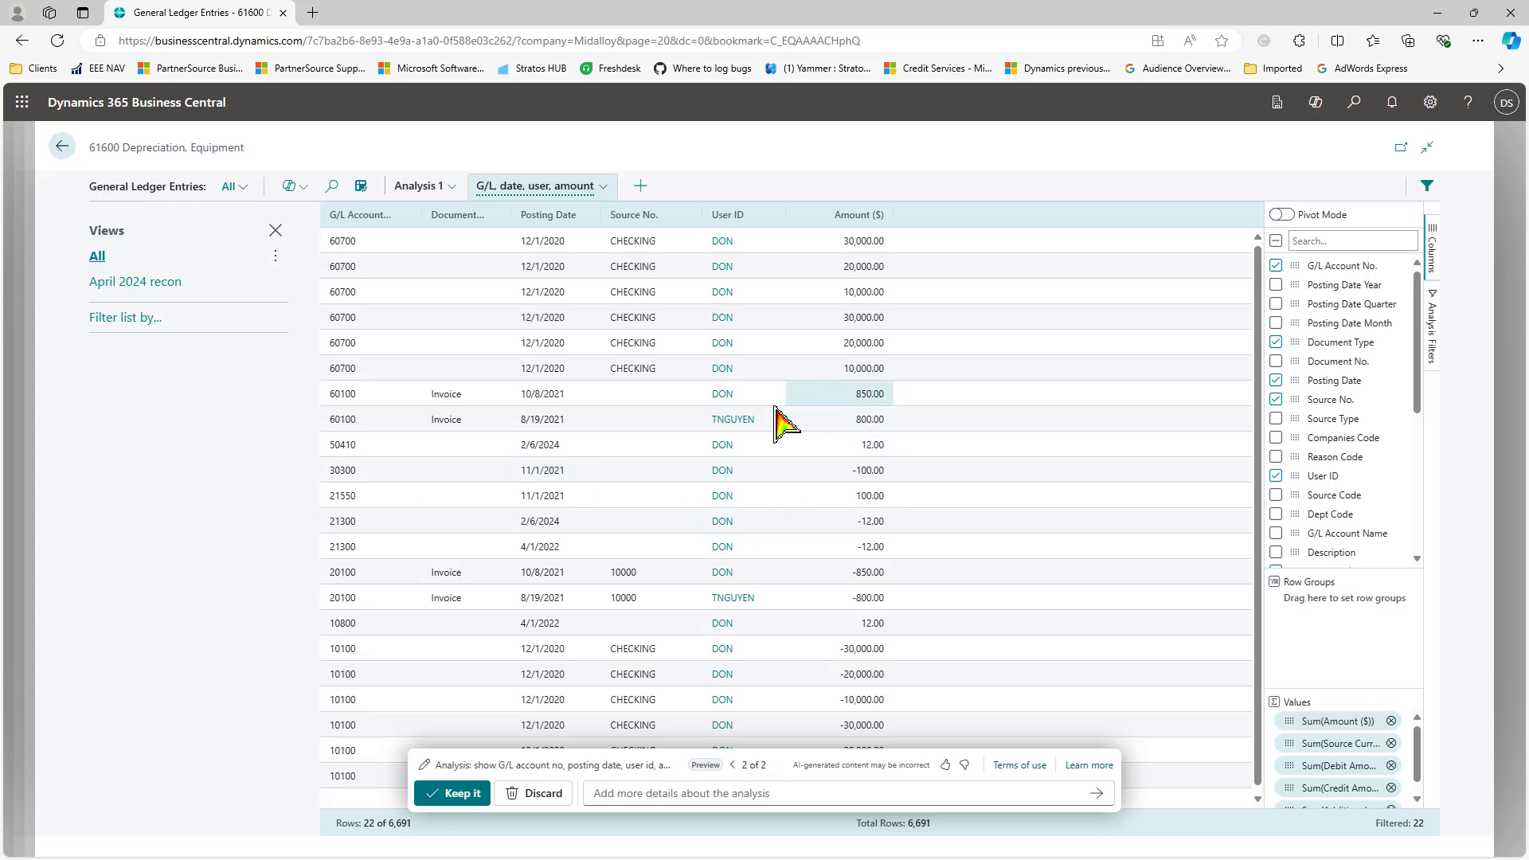
Step: Refine the analysis further with 'filter on user id DON'
left_click(629, 798)
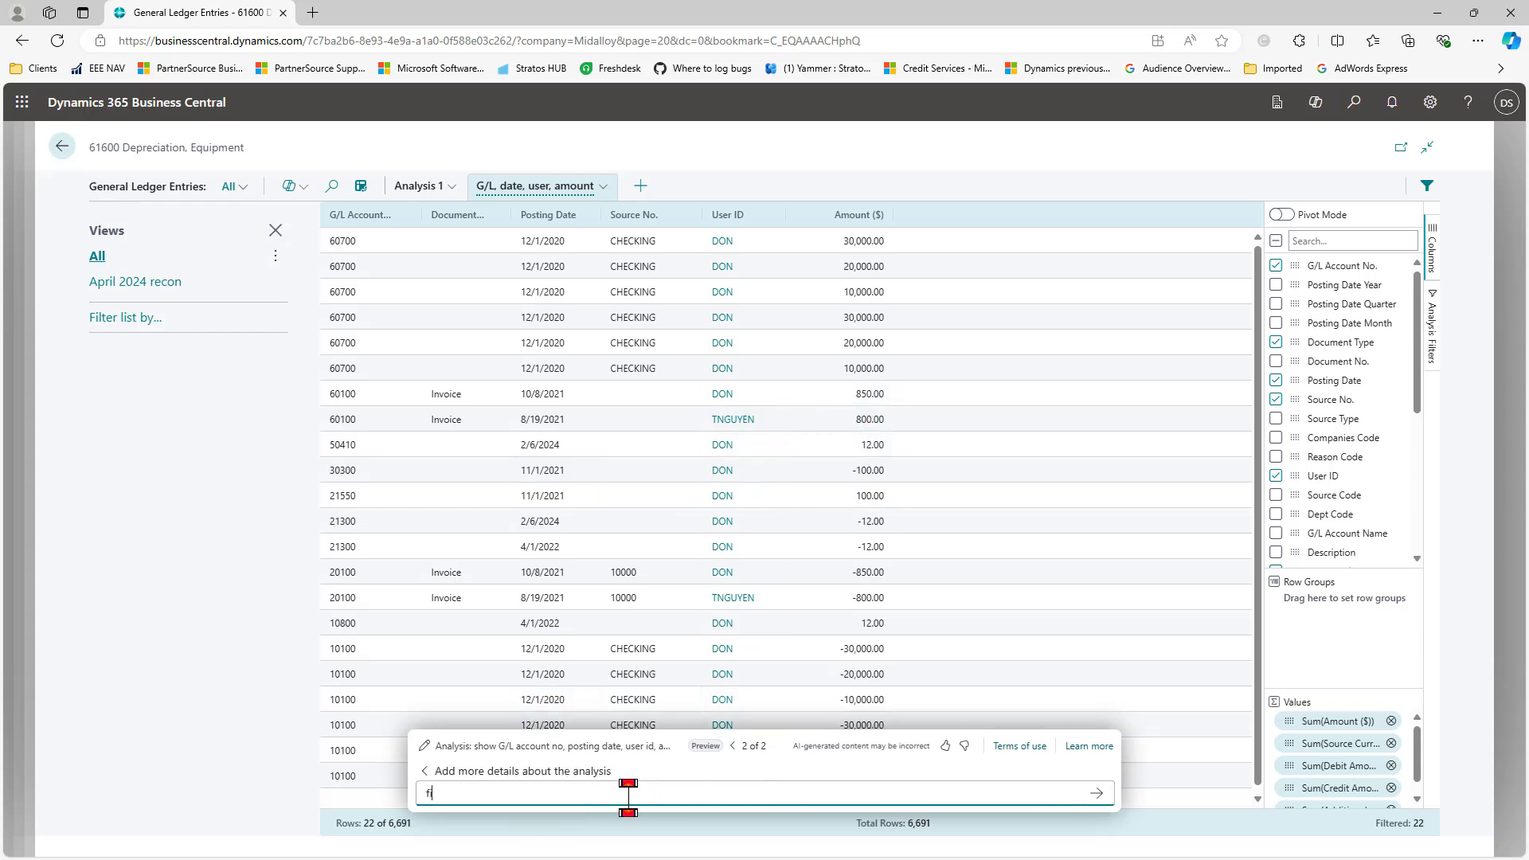
type("filter on user id DON")
key("Return")
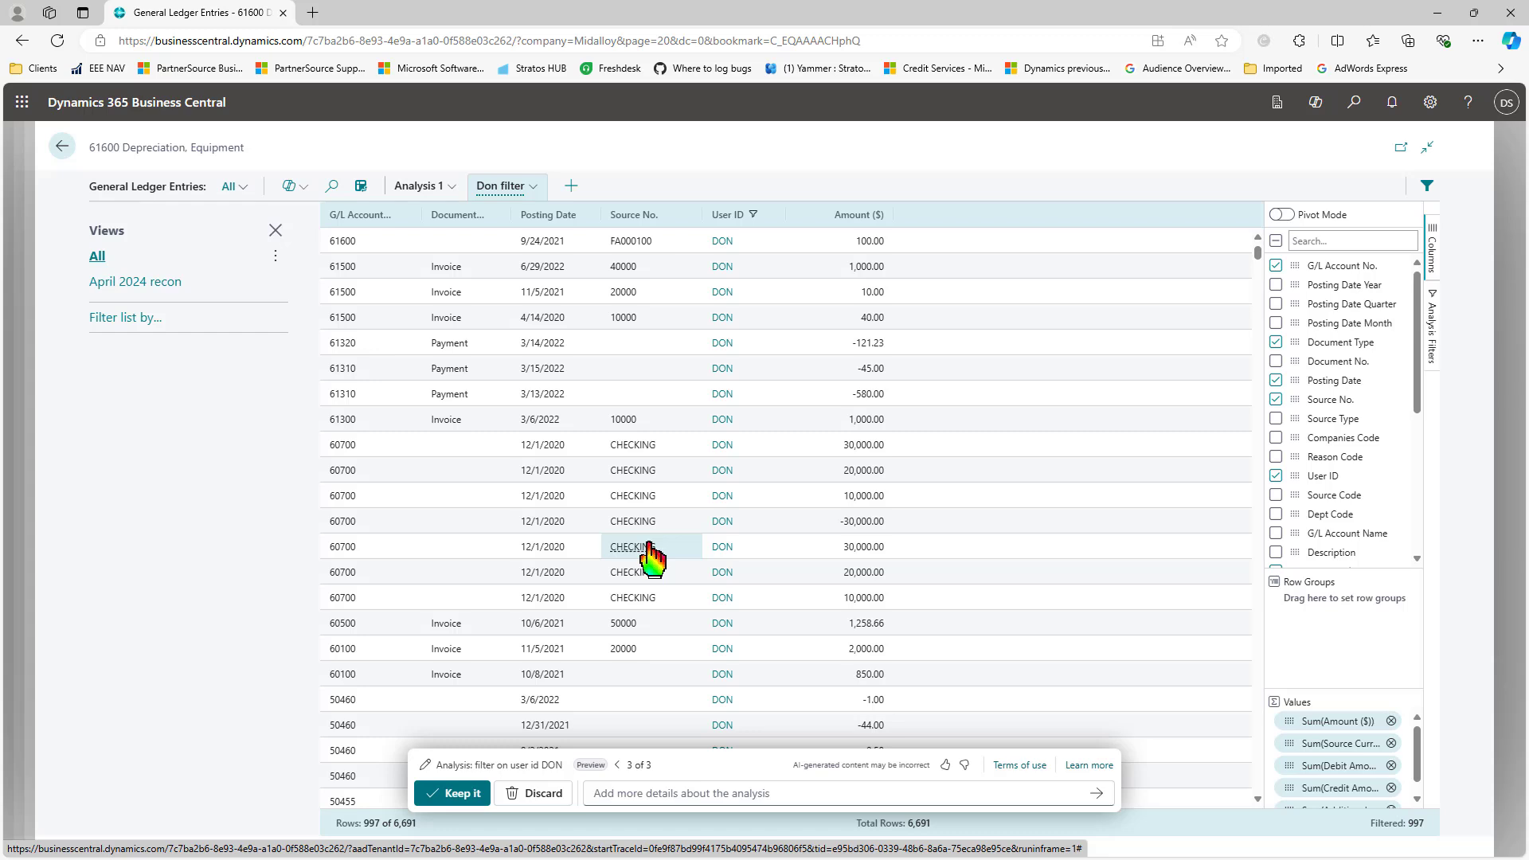
Step: Refine the analysis with 'subtotal by G/L account no'
left_click(643, 792)
type("subtotal by G")
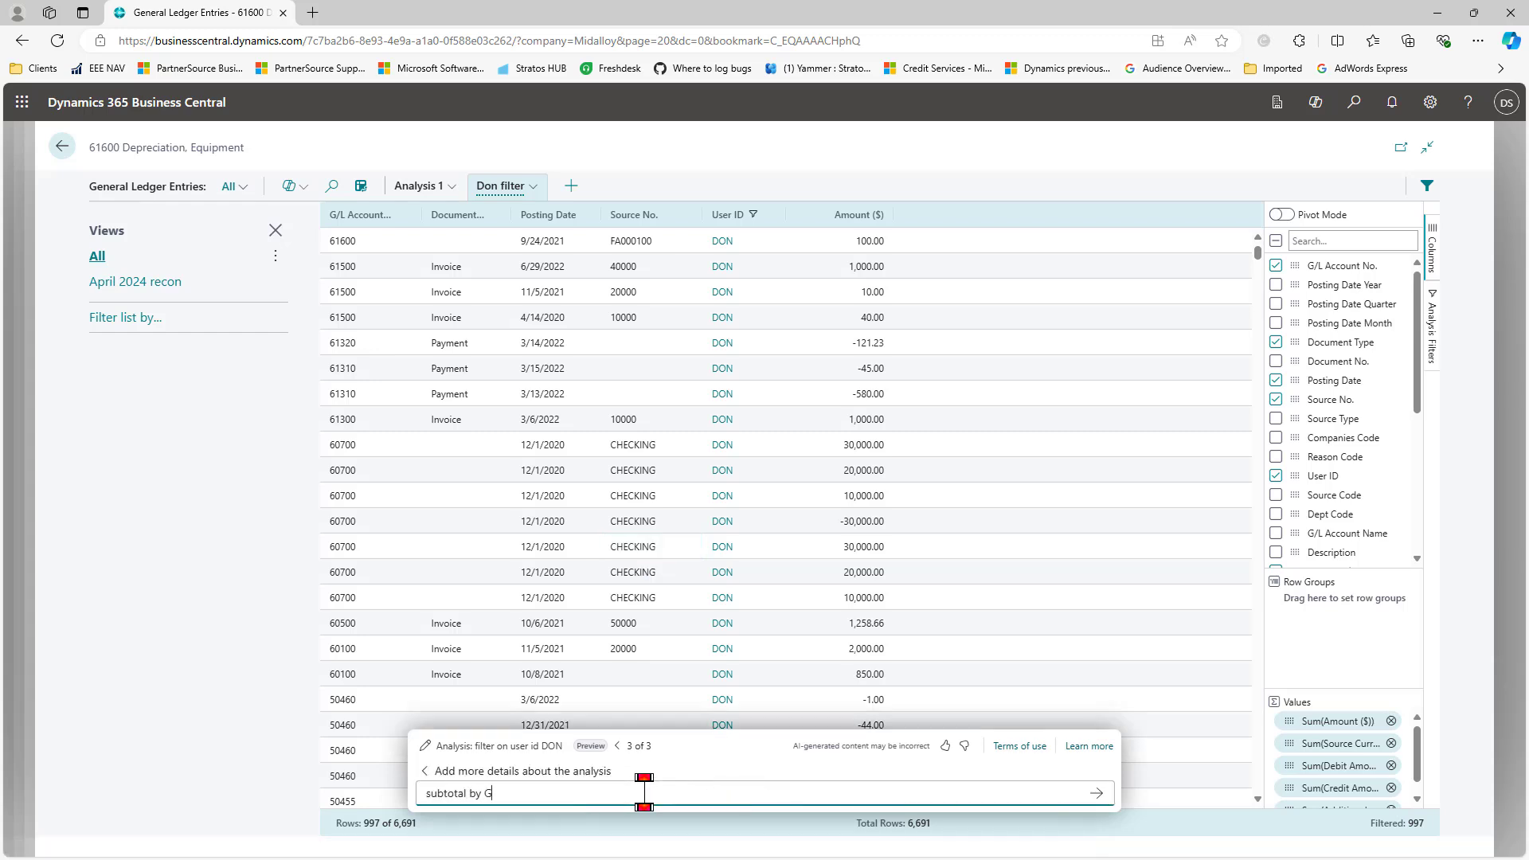
type("/L account no")
key("Return")
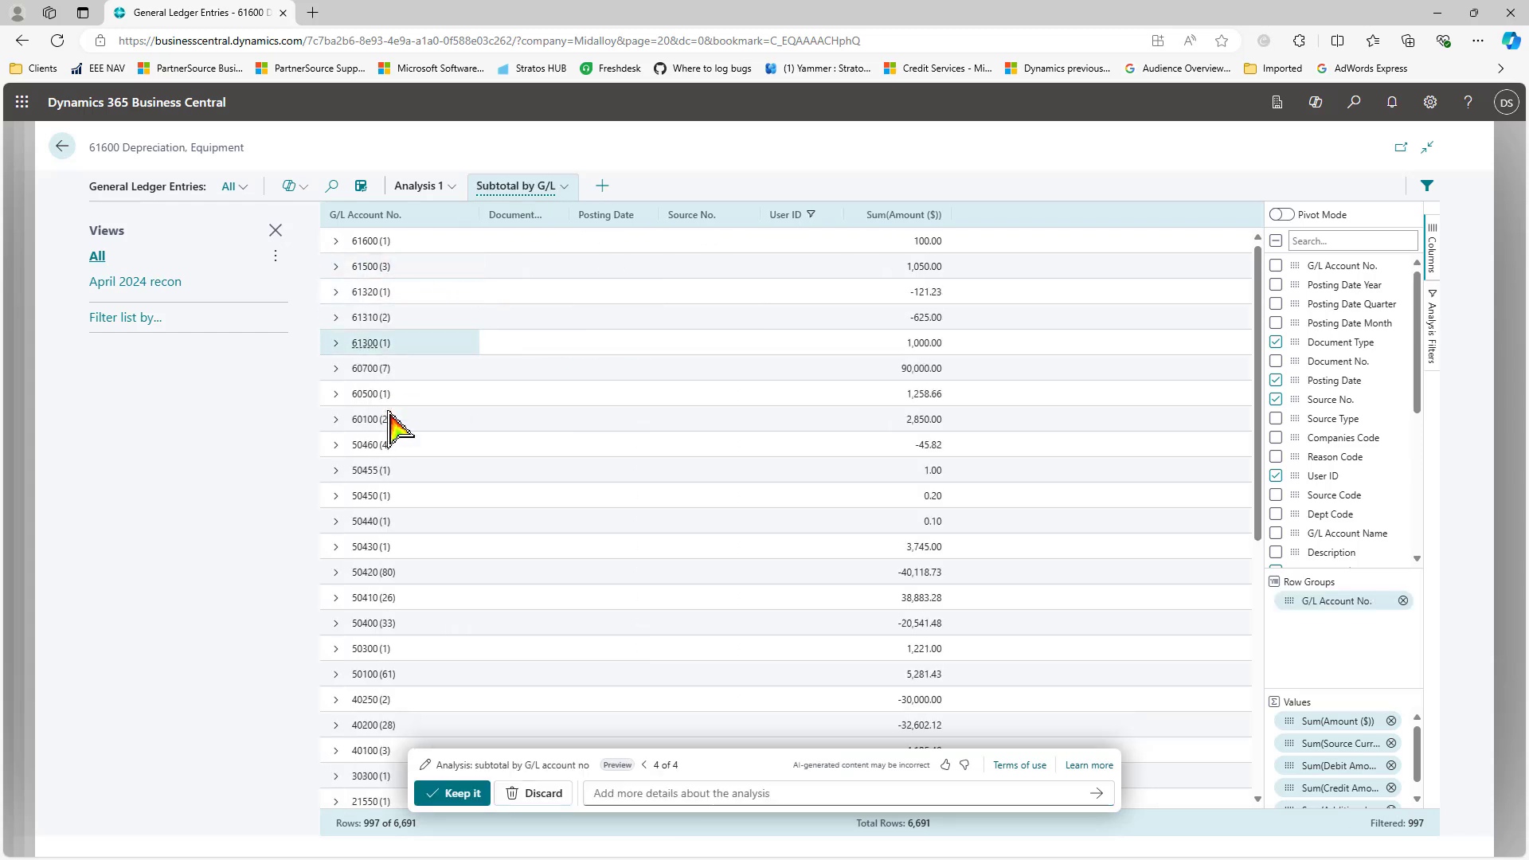
Step: Expand and collapse the G/L account 61500 group to review its entries
left_click(335, 268)
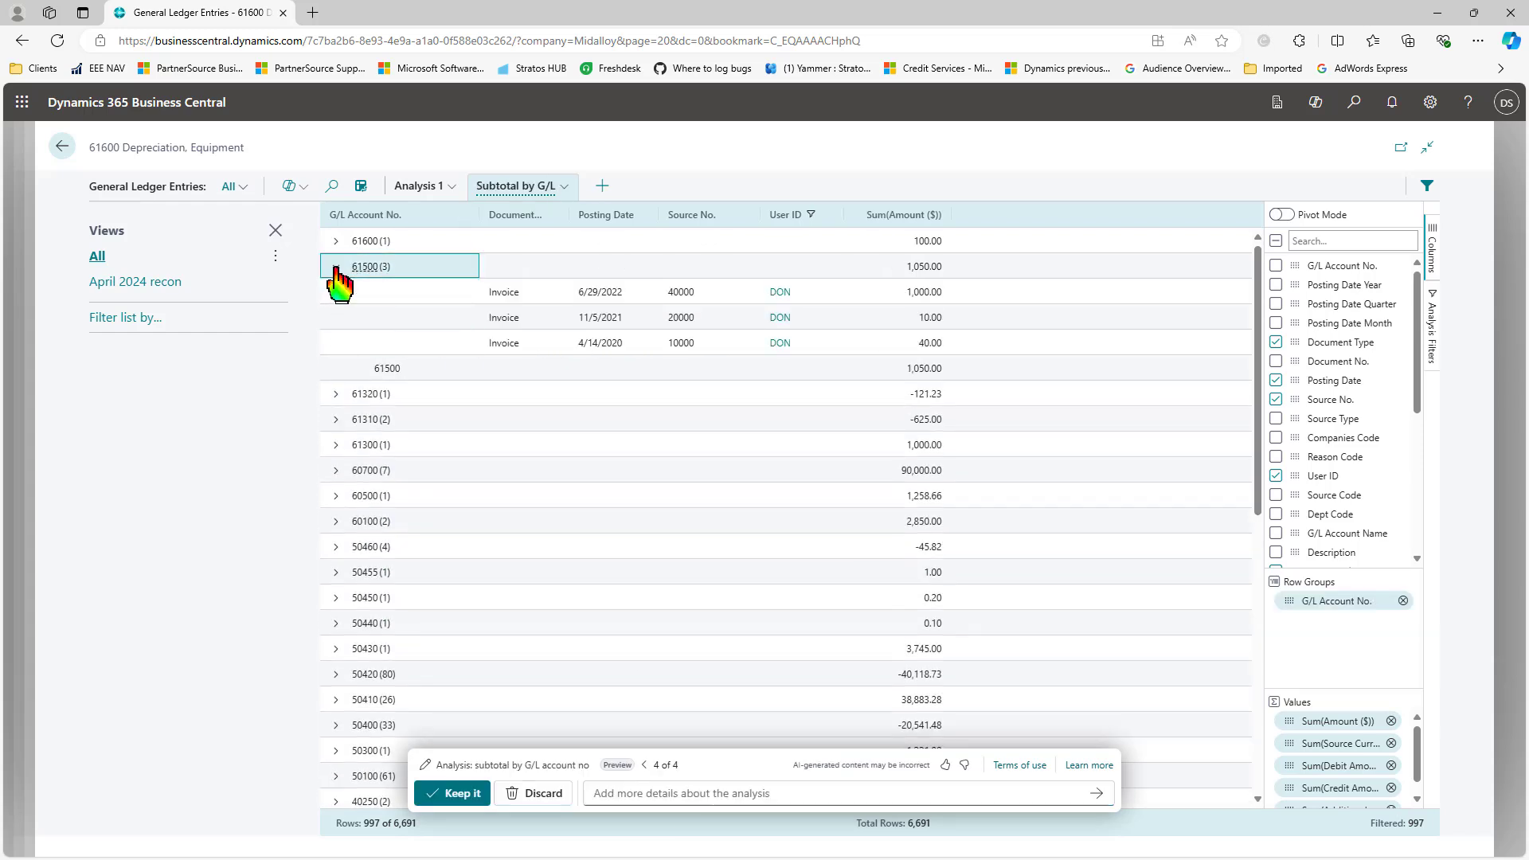
left_click(335, 267)
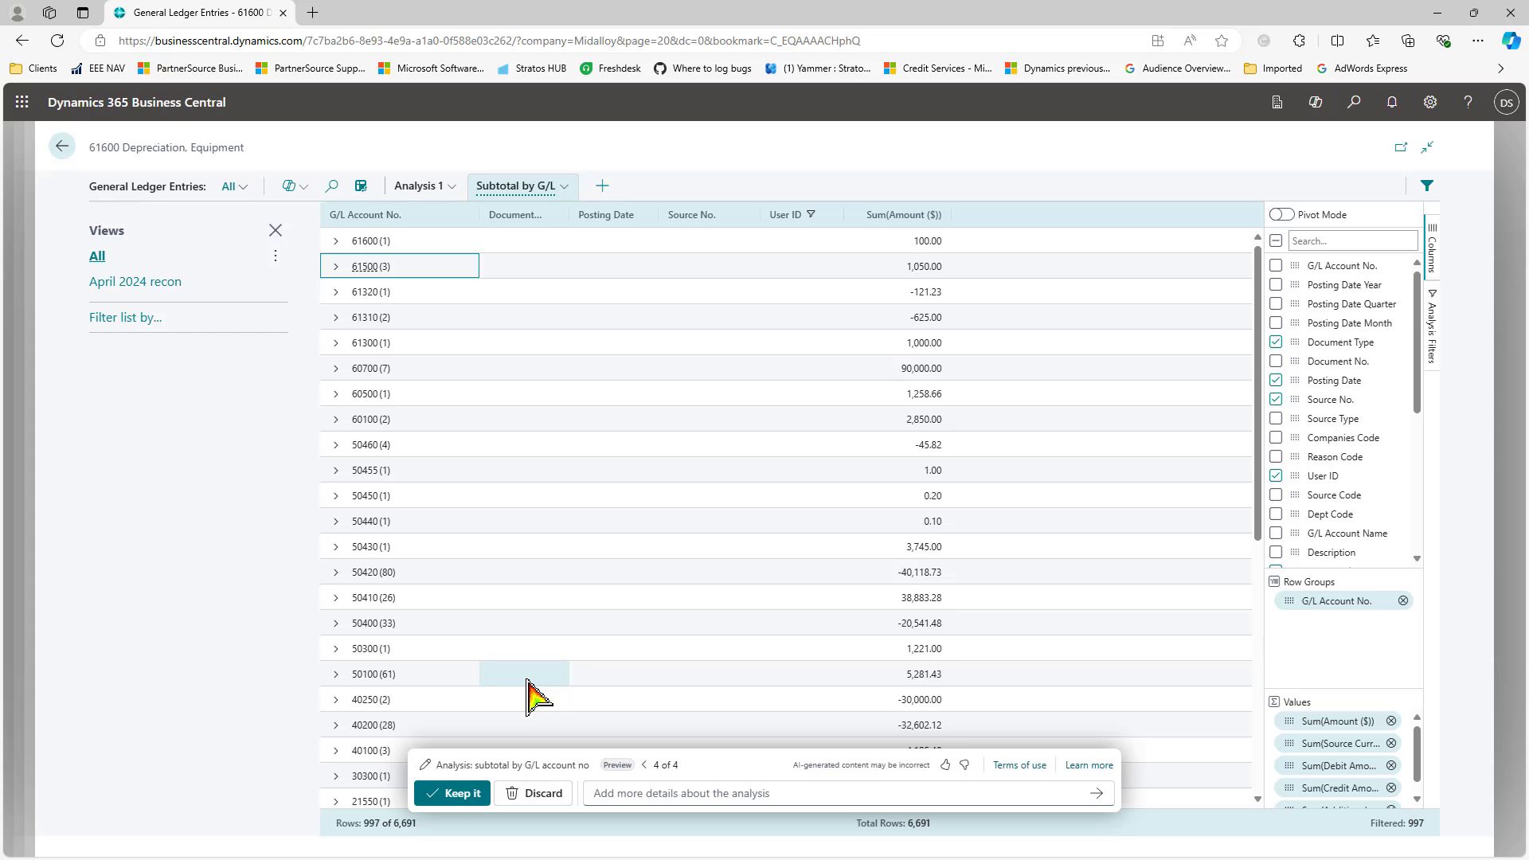
left_click(336, 268)
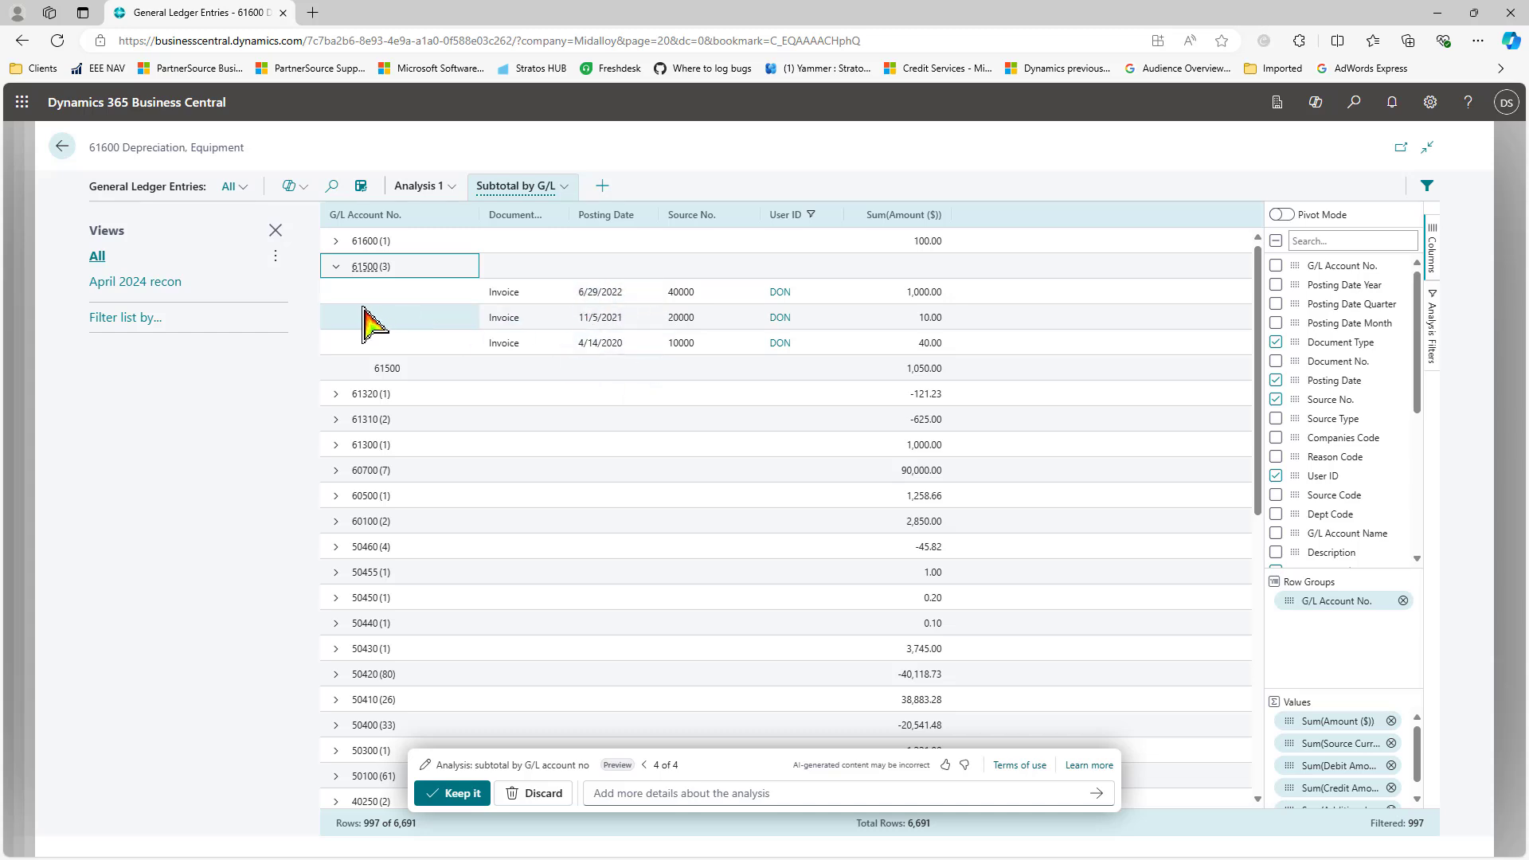
left_click(336, 267)
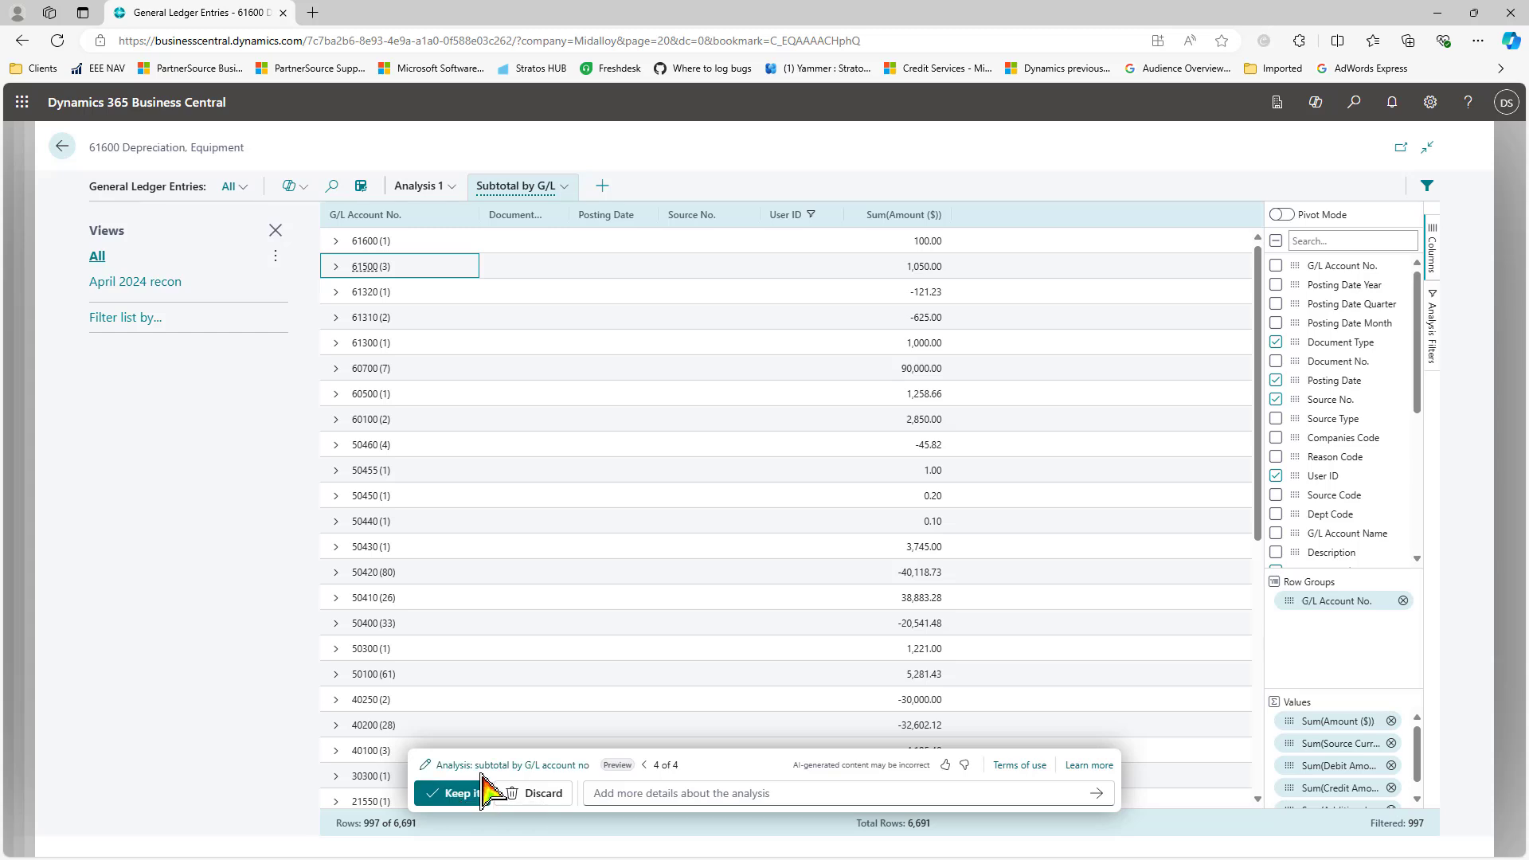
Step: Step back and forth through the four analysis versions, then keep the subtotal by G/L account version
left_click(645, 766)
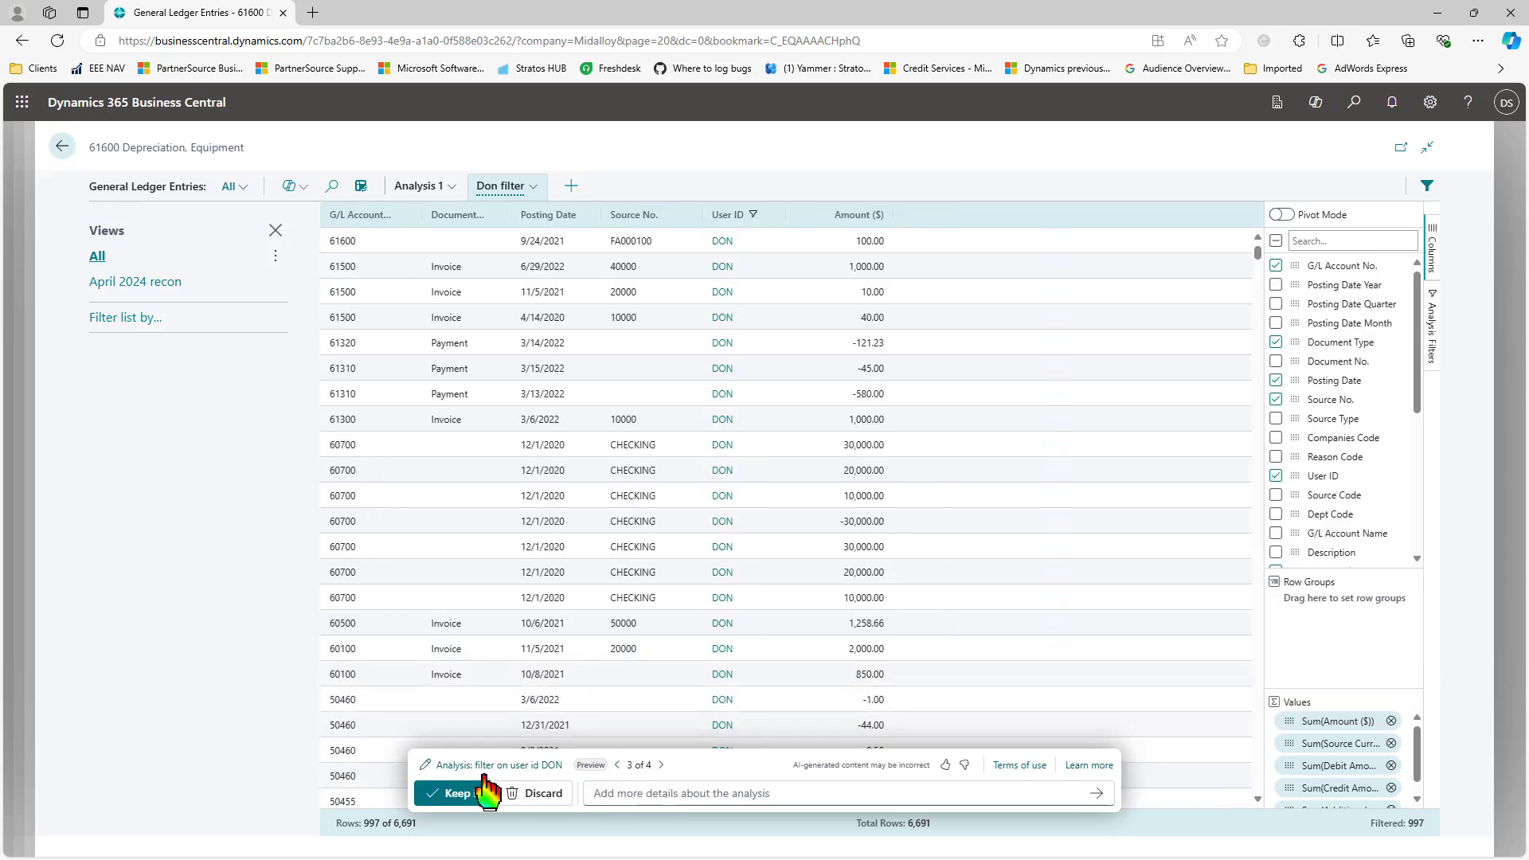
left_click(617, 765)
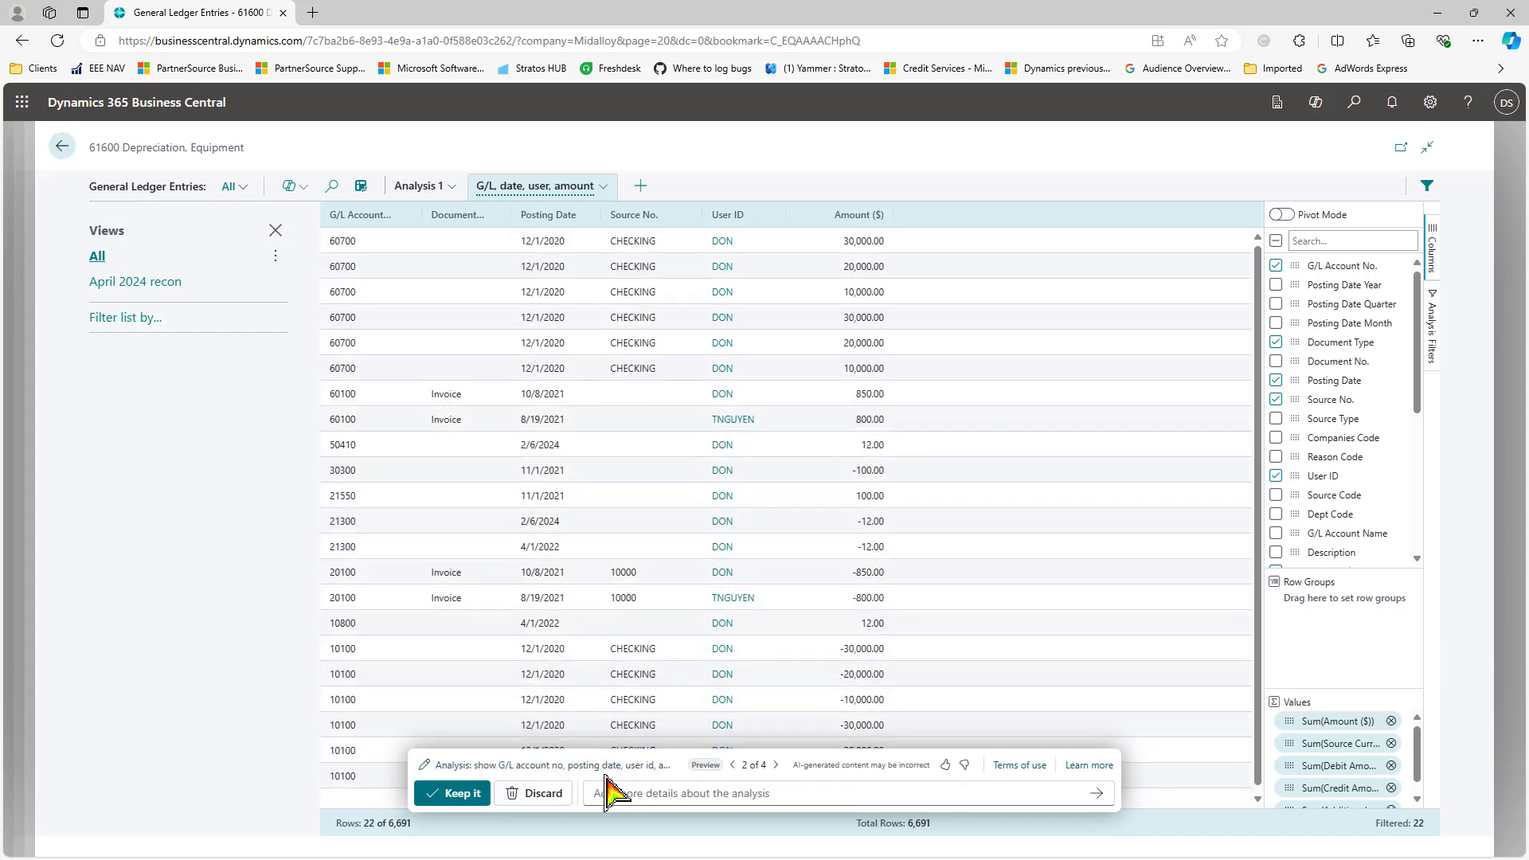
left_click(732, 765)
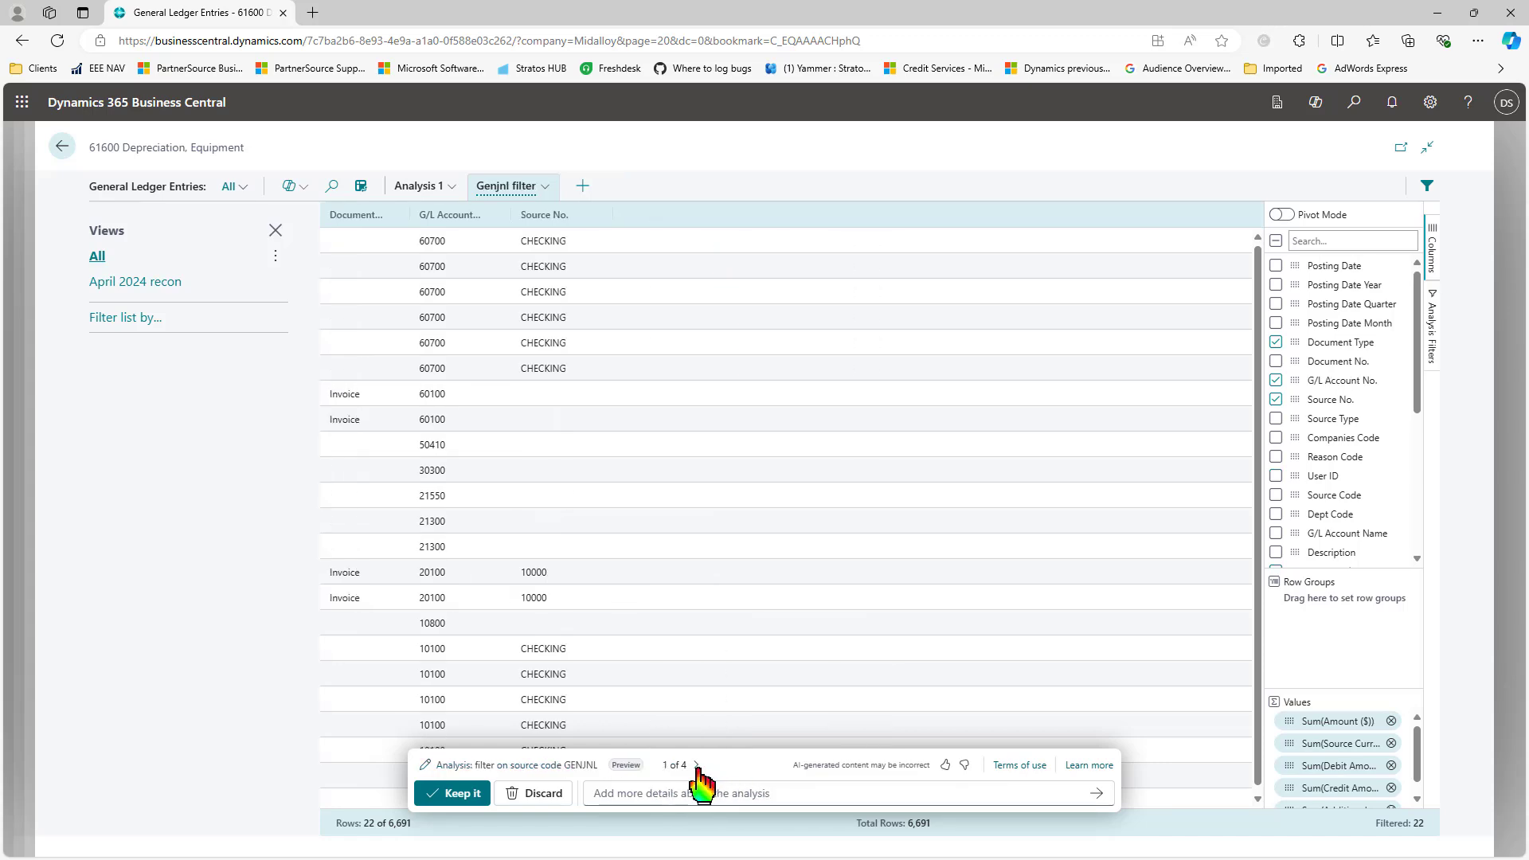
left_click(698, 765)
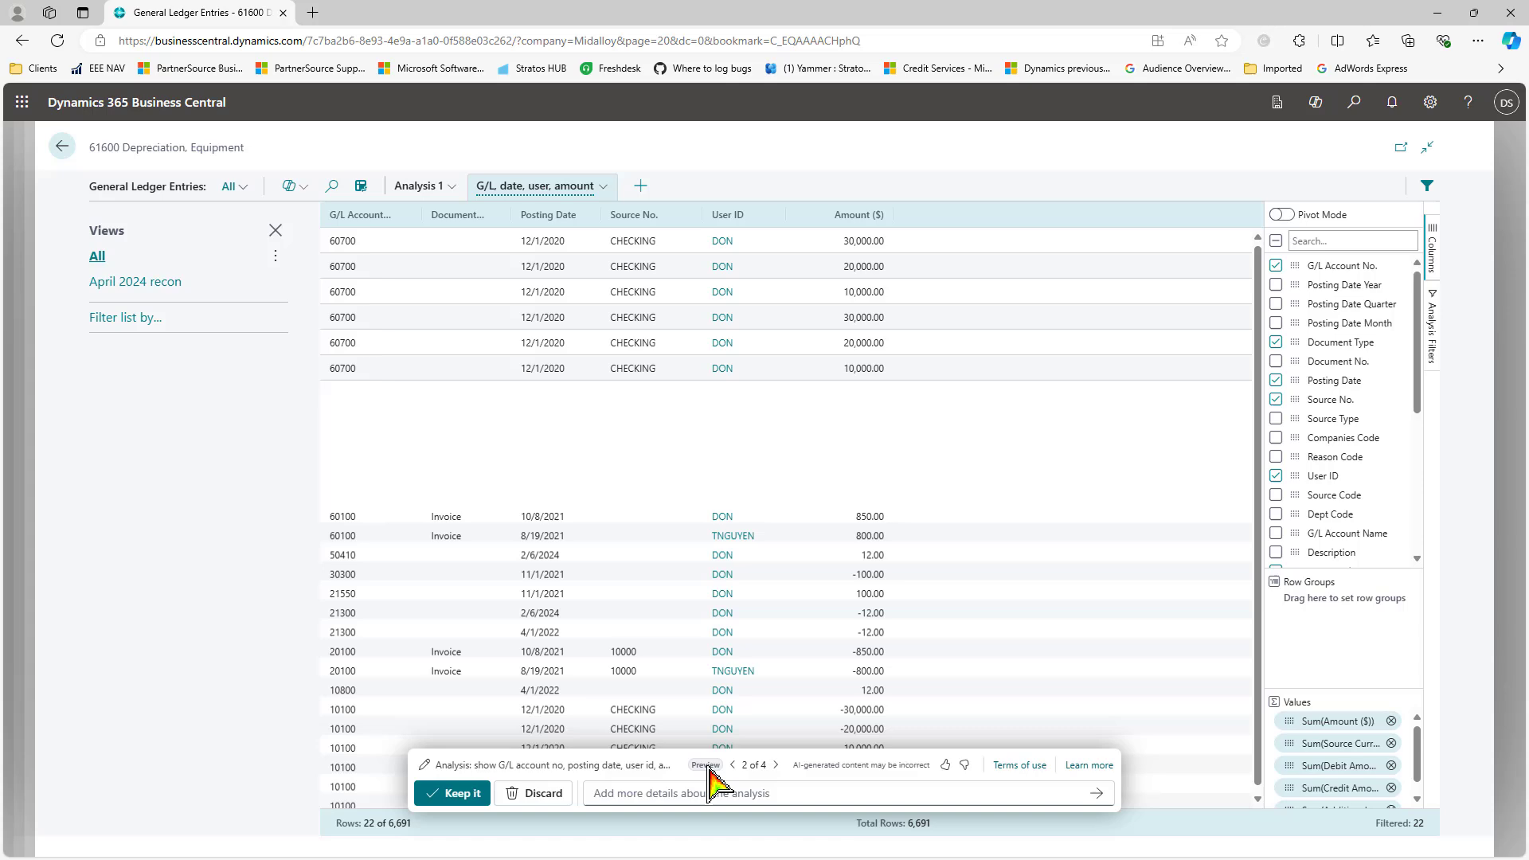
left_click(779, 766)
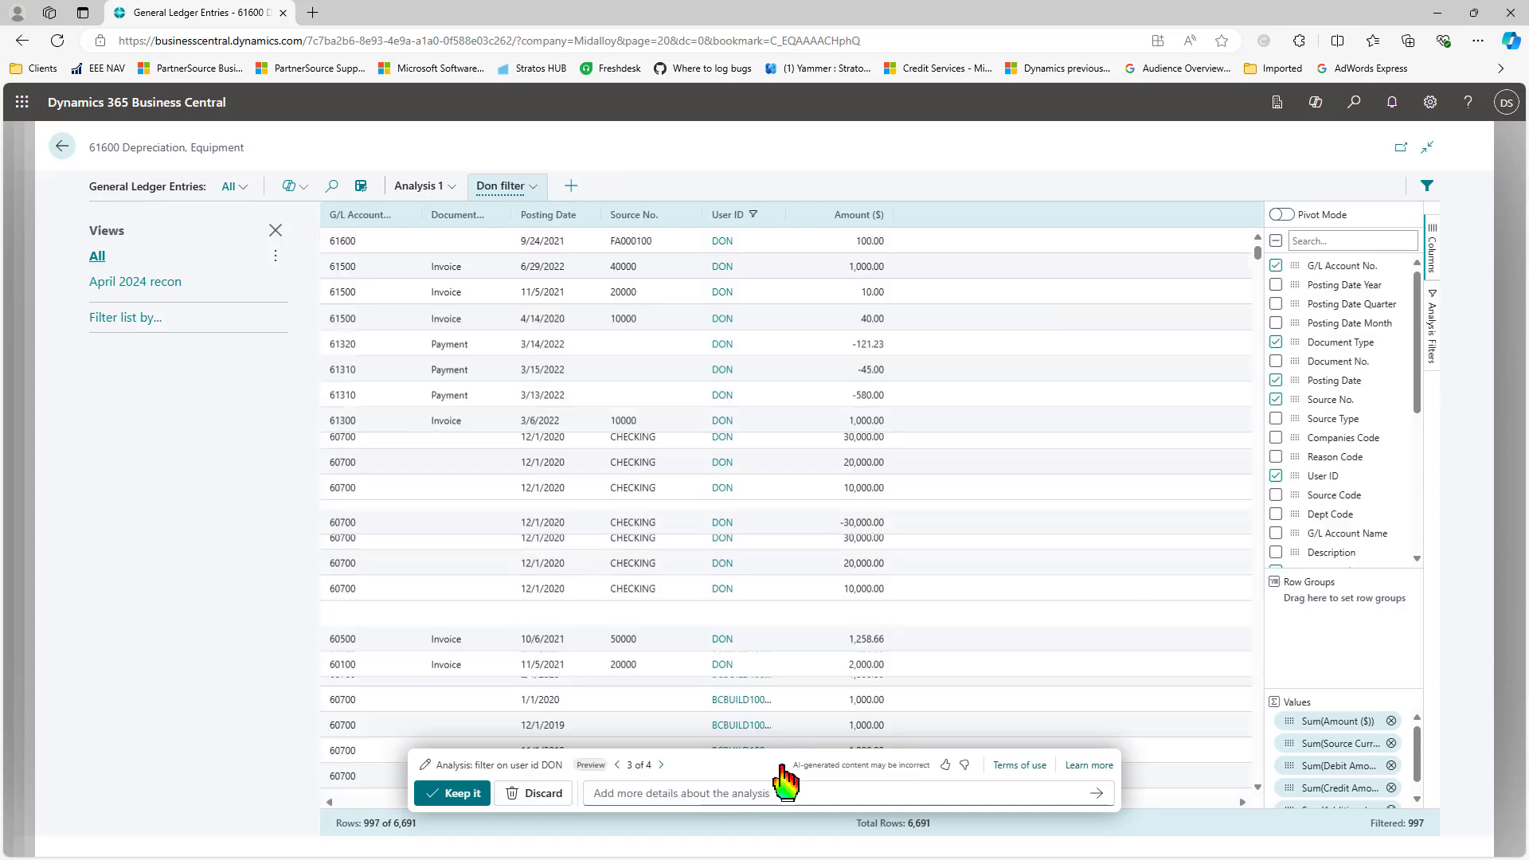
left_click(661, 765)
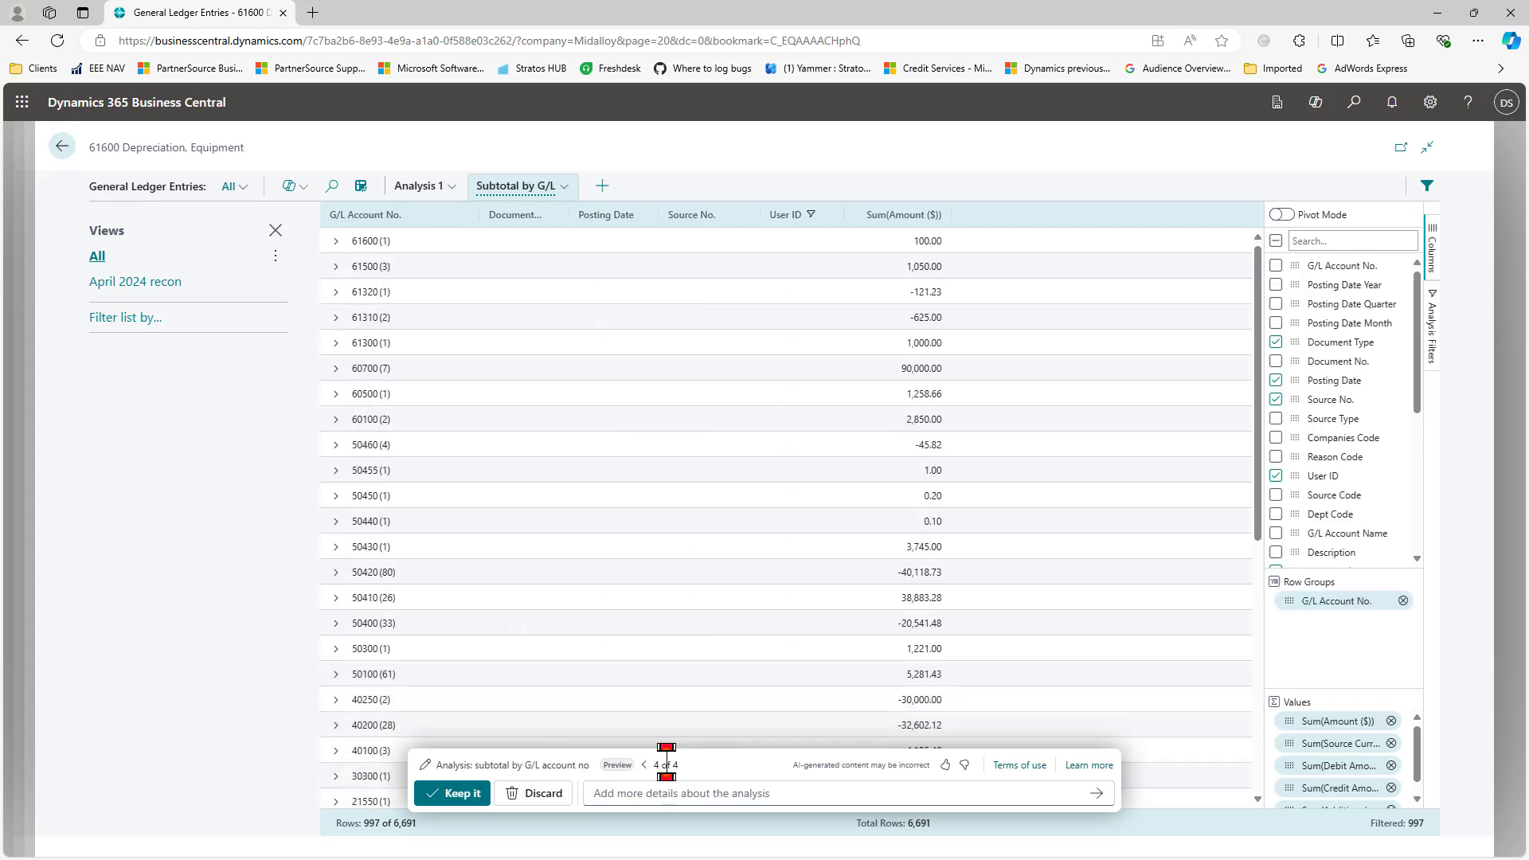
left_click(452, 793)
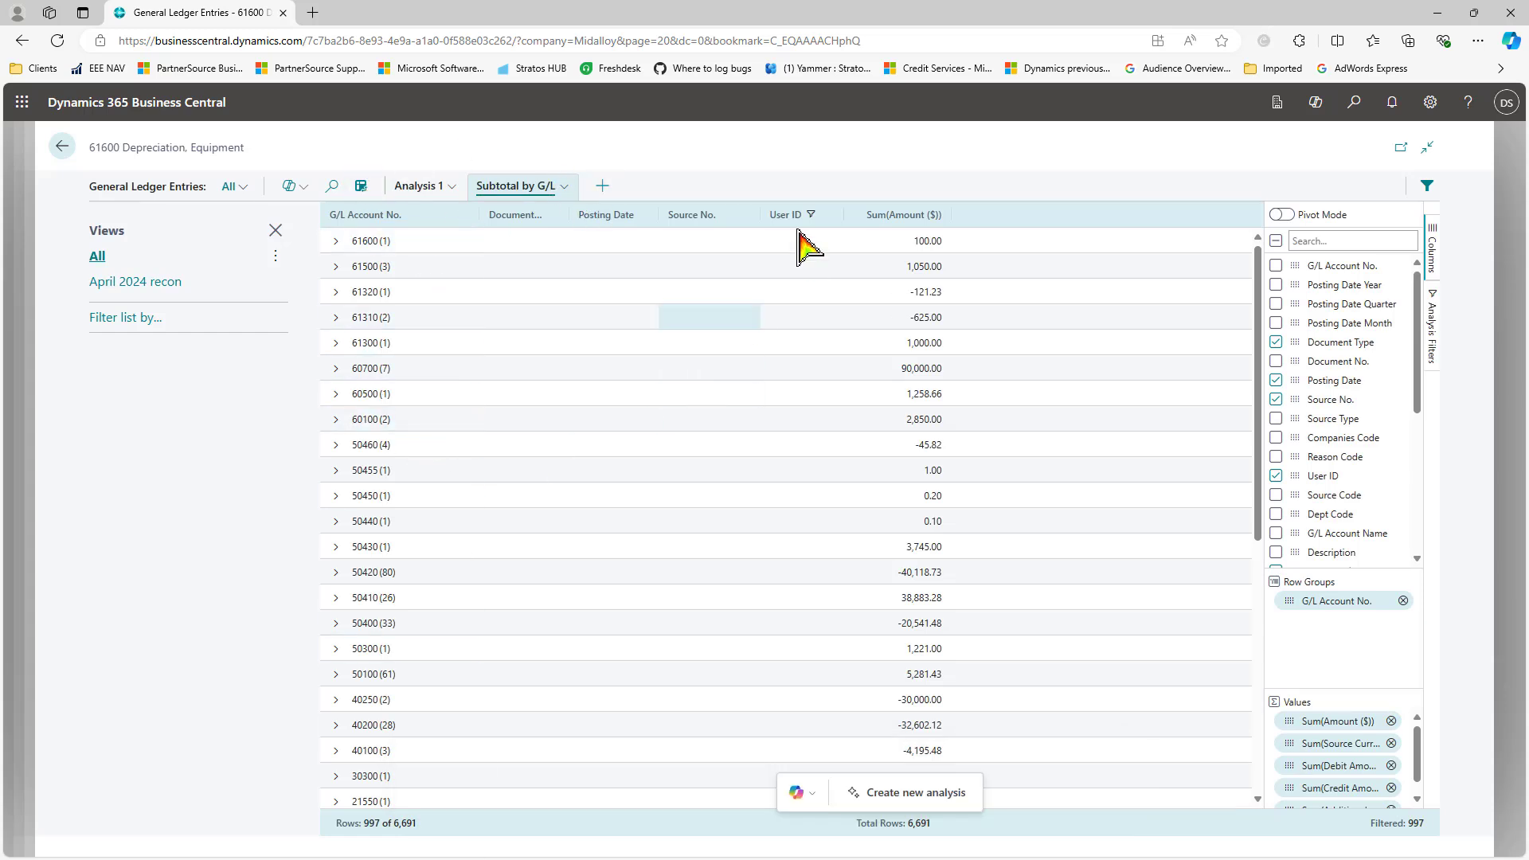